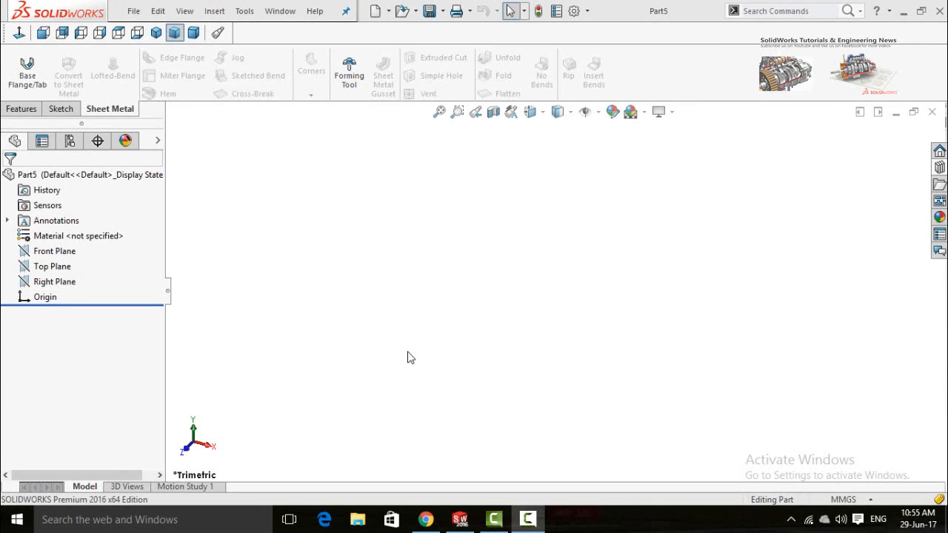
Sketch a horizontal straight slot on the Front Plane, about 119 mm between centers and 31 mm wide, with its right arc centered on the origin.
{"action": "left_click", "coordinate": [56, 253]}
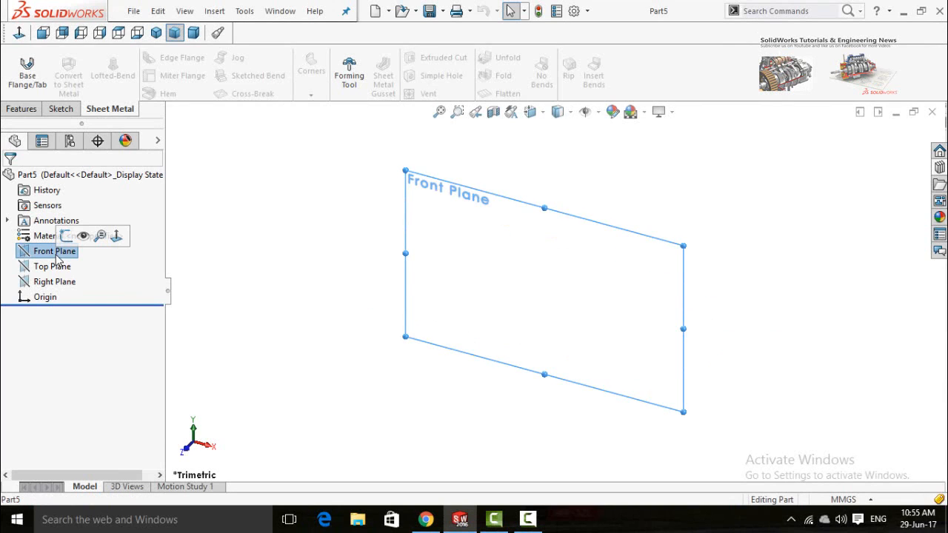
{"action": "left_click", "coordinate": [65, 237]}
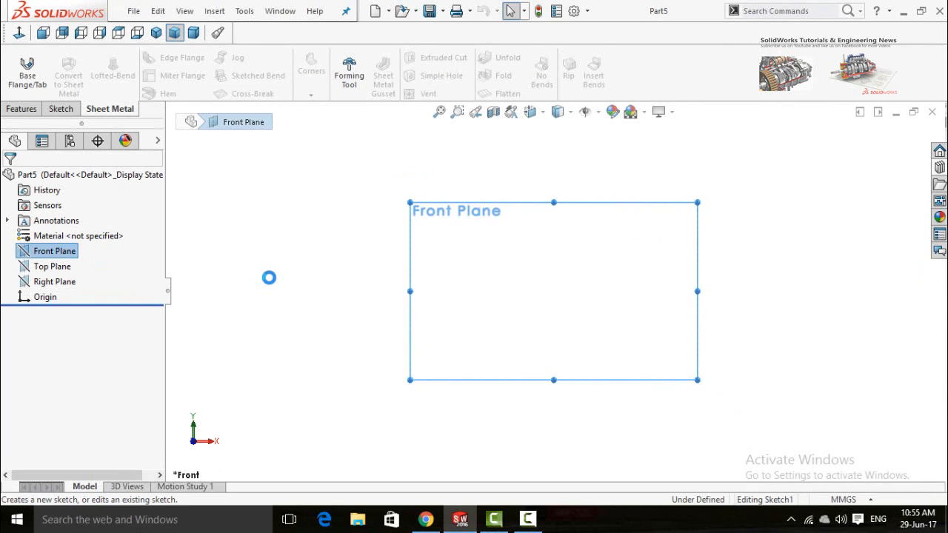
{"action": "left_click", "coordinate": [91, 90]}
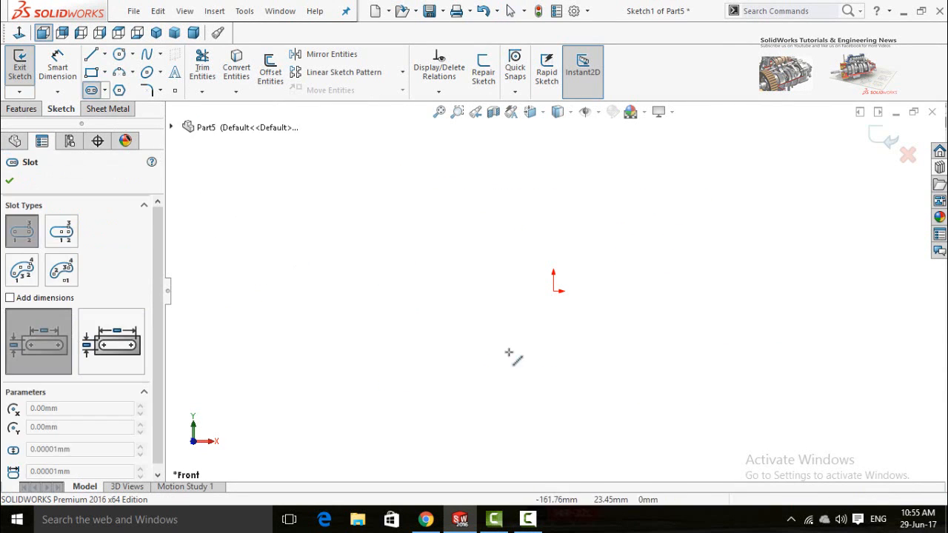
{"action": "left_click", "coordinate": [361, 291]}
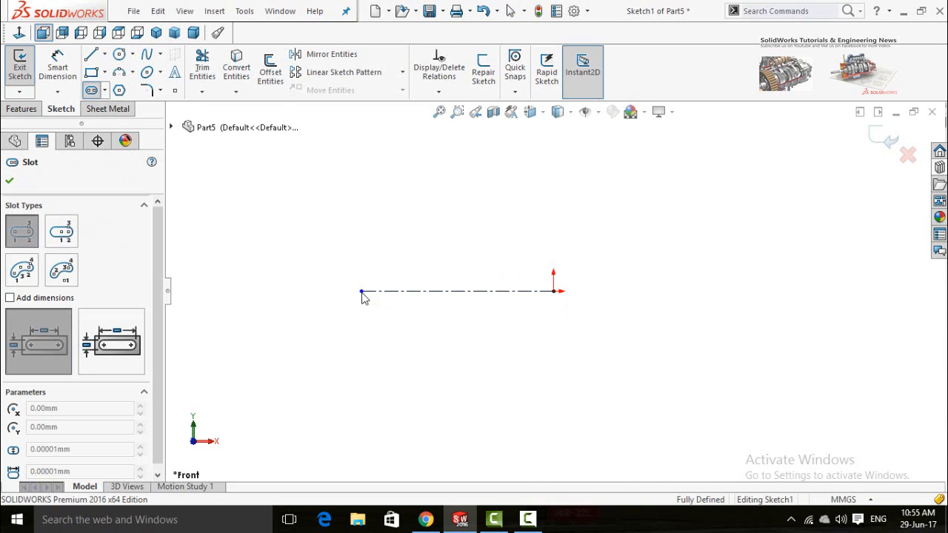
{"action": "left_click", "coordinate": [367, 317]}
Dimension the slot to 50 mm wide and 150 mm between its arc centers.
{"action": "right_click_drag", "start_coordinate": [611, 302], "coordinate": [614, 265]}
{"action": "left_click", "coordinate": [508, 266]}
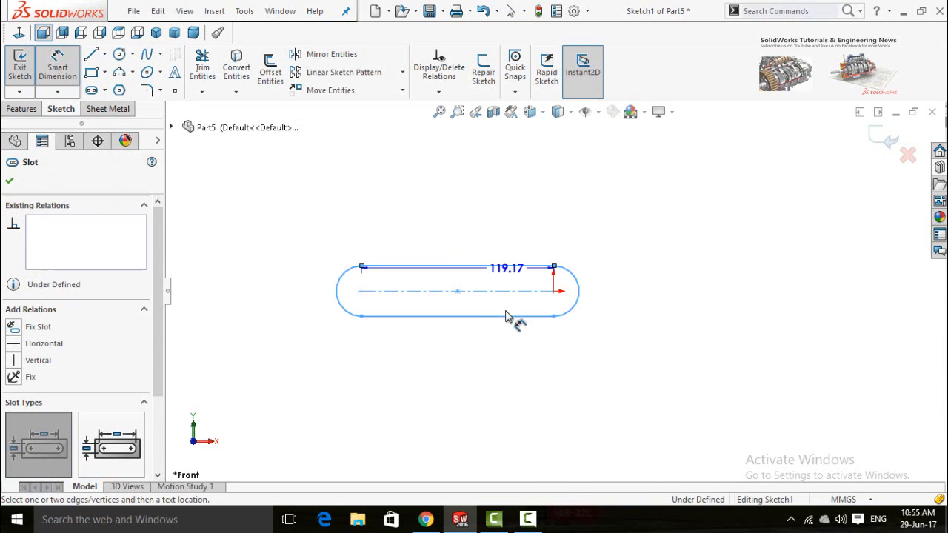
{"action": "left_click", "coordinate": [507, 317]}
{"action": "left_click", "coordinate": [525, 375]}
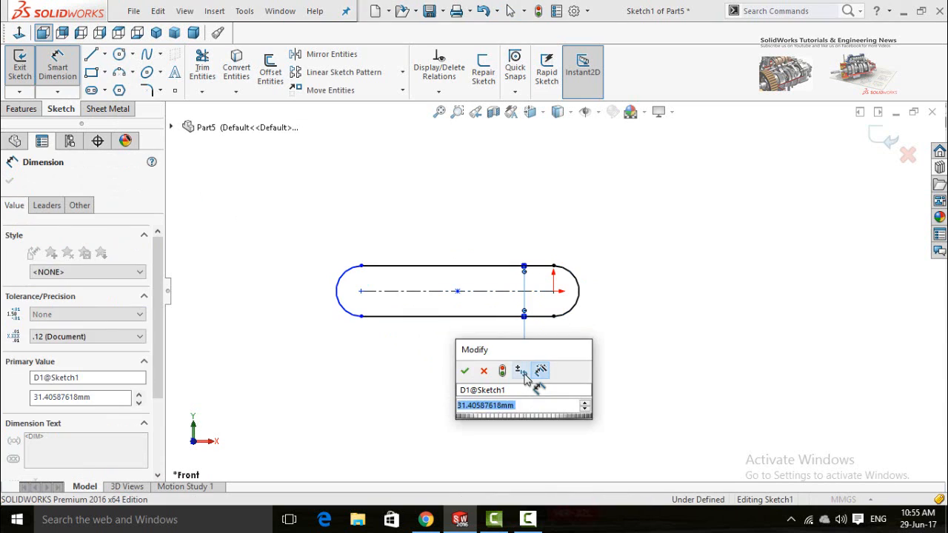
{"action": "type", "text": "50"}
{"action": "key", "text": "Return"}
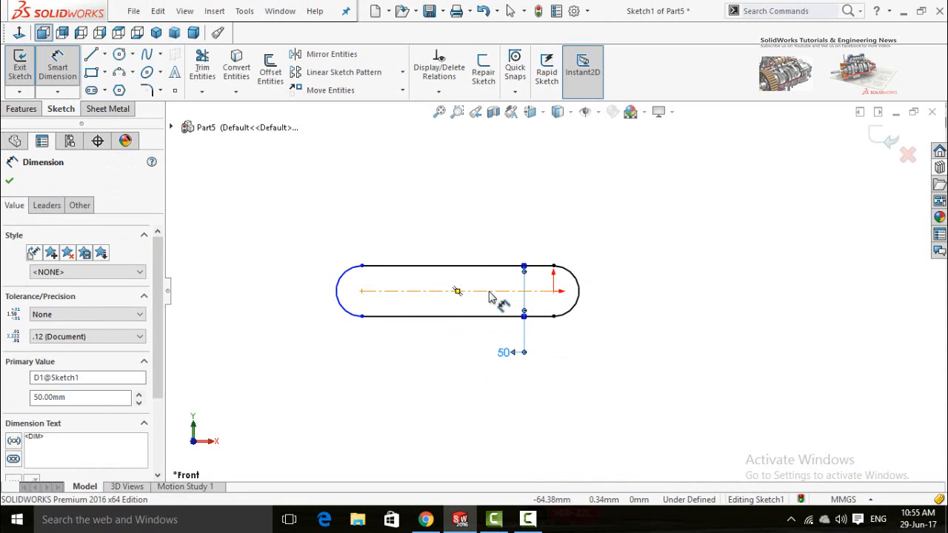
{"action": "left_click", "coordinate": [499, 292]}
{"action": "left_click", "coordinate": [469, 372]}
{"action": "type", "text": "150"}
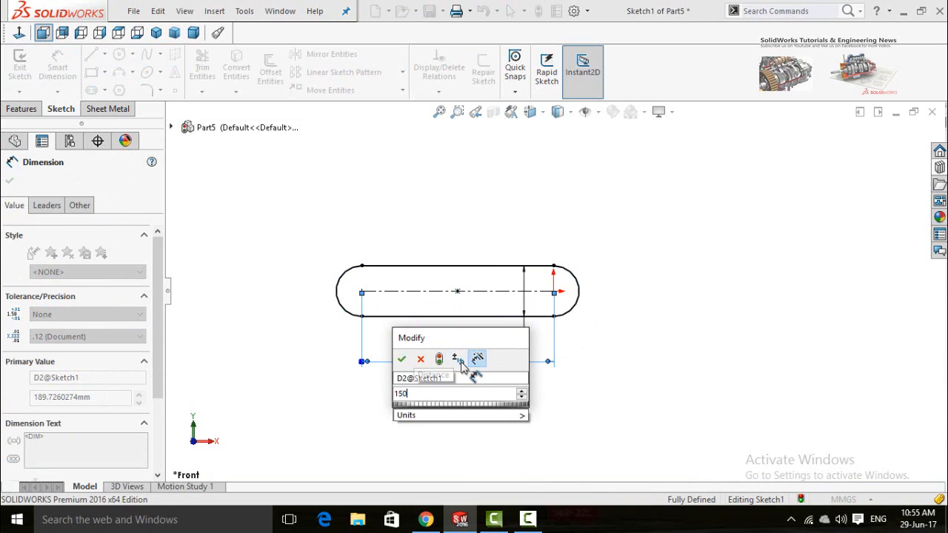
{"action": "key", "text": "Return"}
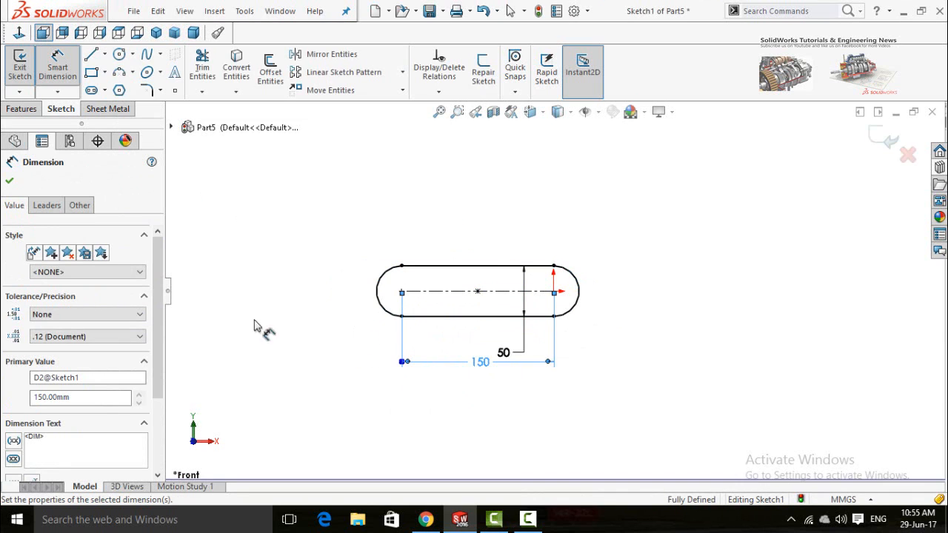
Extrude the slot profile as a blind boss 10 mm deep from the sketch plane.
{"action": "left_click", "coordinate": [23, 109]}
{"action": "left_click", "coordinate": [26, 74]}
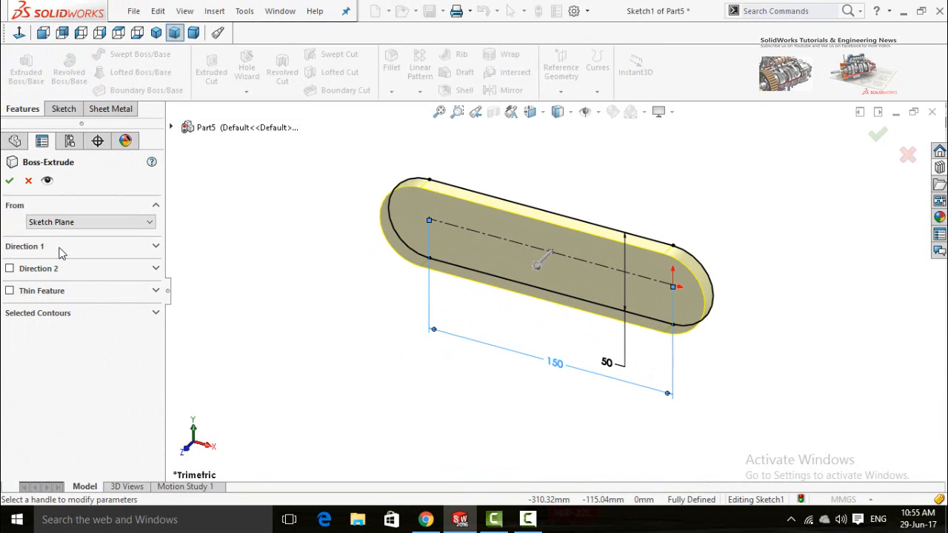
{"action": "left_click", "coordinate": [62, 251]}
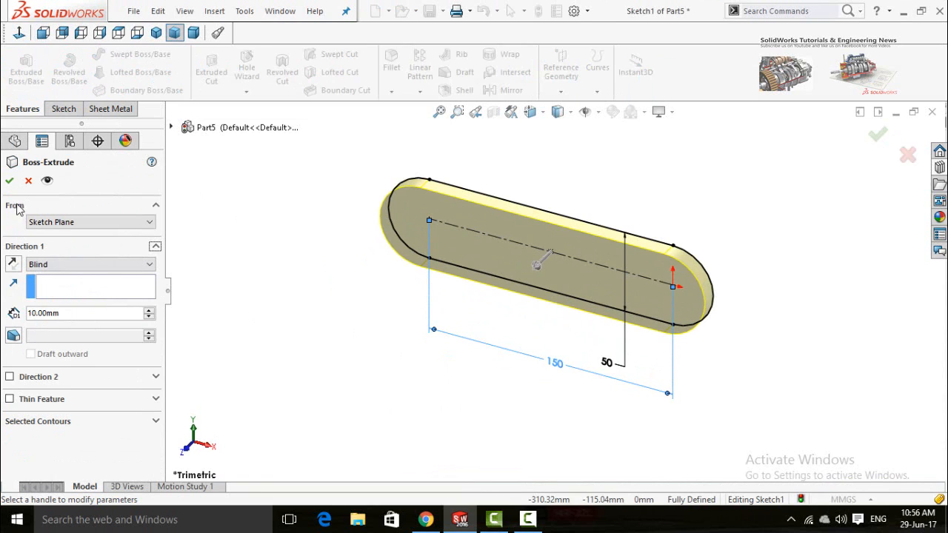
{"action": "left_click", "coordinate": [9, 181]}
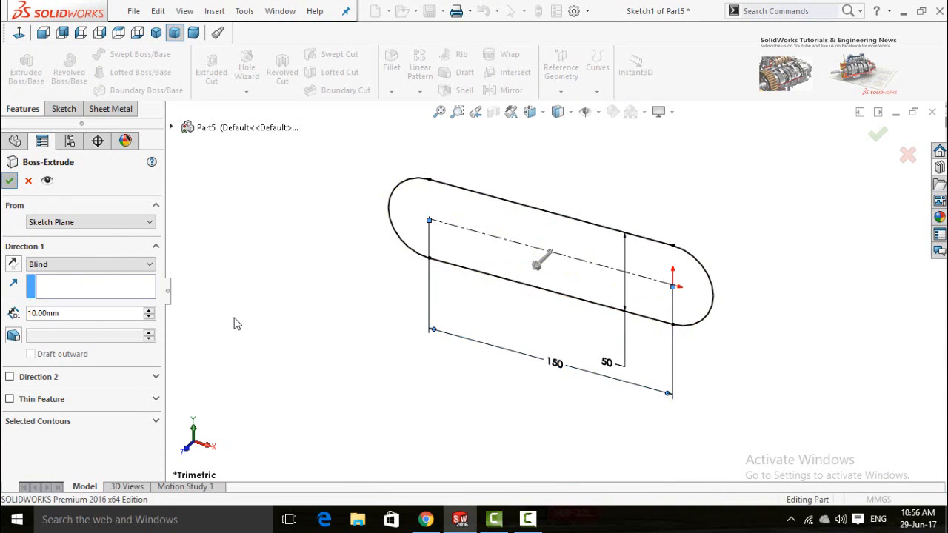
{"action": "left_click", "coordinate": [340, 288]}
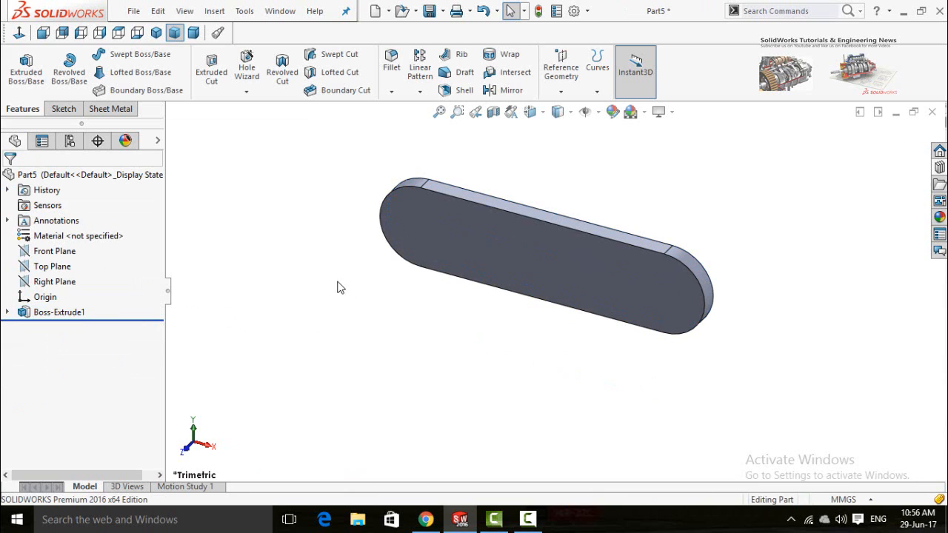
Sketch two circles about 25 mm in diameter on the plate's front face, each centered on one of the rounded ends.
{"action": "left_click", "coordinate": [516, 254]}
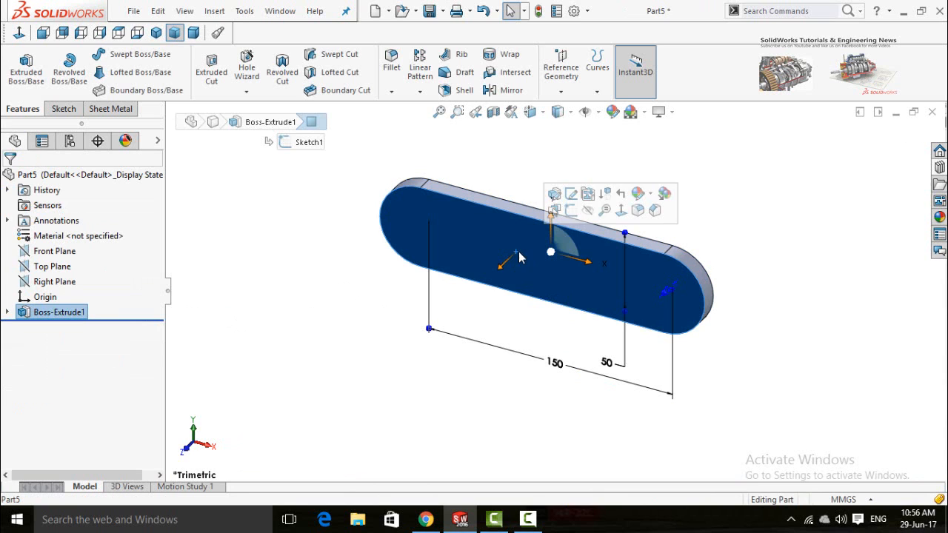
{"action": "left_click", "coordinate": [566, 216]}
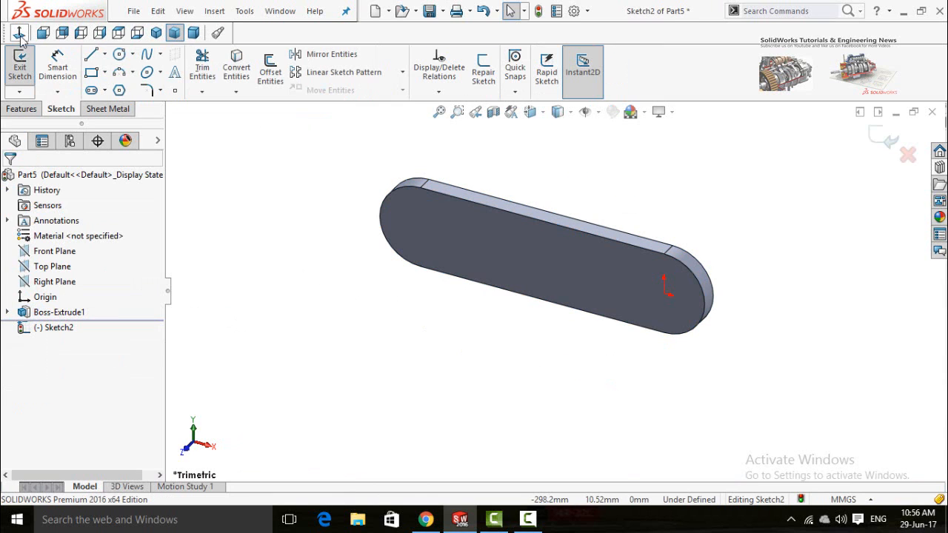
{"action": "left_click", "coordinate": [119, 55]}
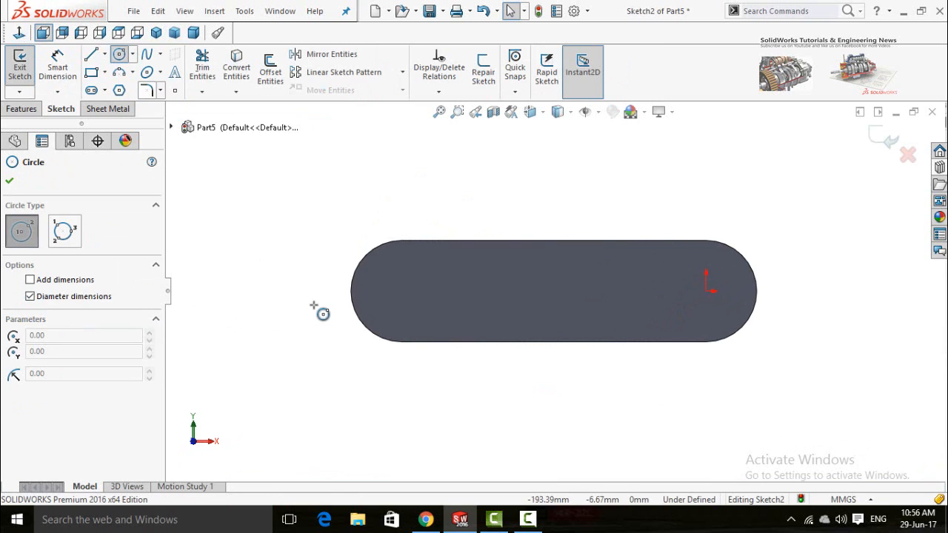
{"action": "left_click", "coordinate": [401, 291]}
{"action": "left_click", "coordinate": [420, 309]}
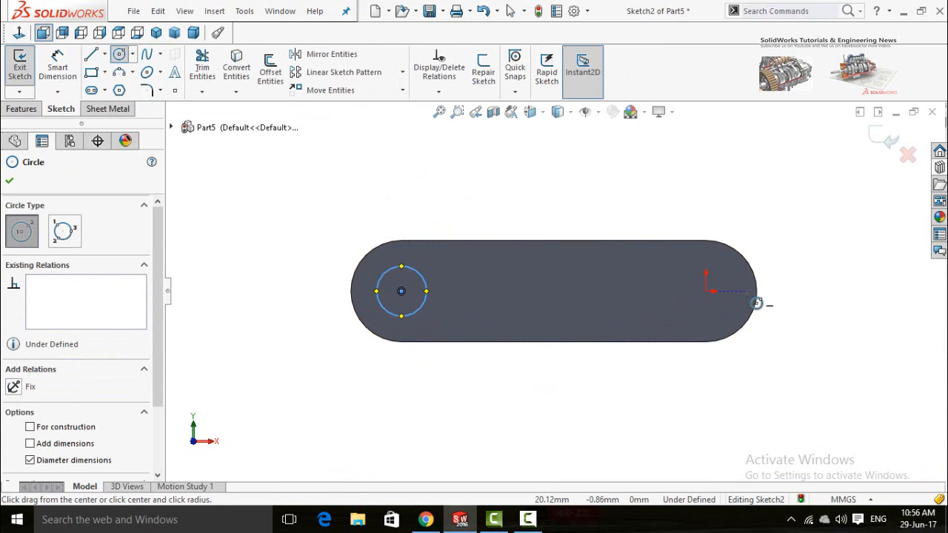
{"action": "left_click", "coordinate": [706, 291]}
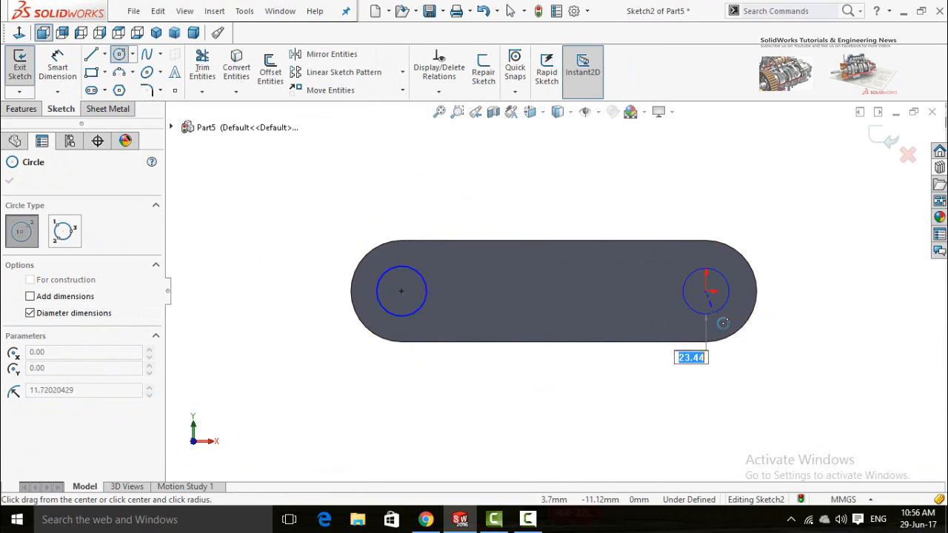
{"action": "left_click", "coordinate": [723, 308]}
{"action": "key", "text": "Escape"}
Make the two circles equal and dimension the circle at the origin to 30 mm in diameter.
{"action": "left_click_drag", "start_coordinate": [792, 203], "coordinate": [302, 441]}
{"action": "left_click", "coordinate": [394, 369]}
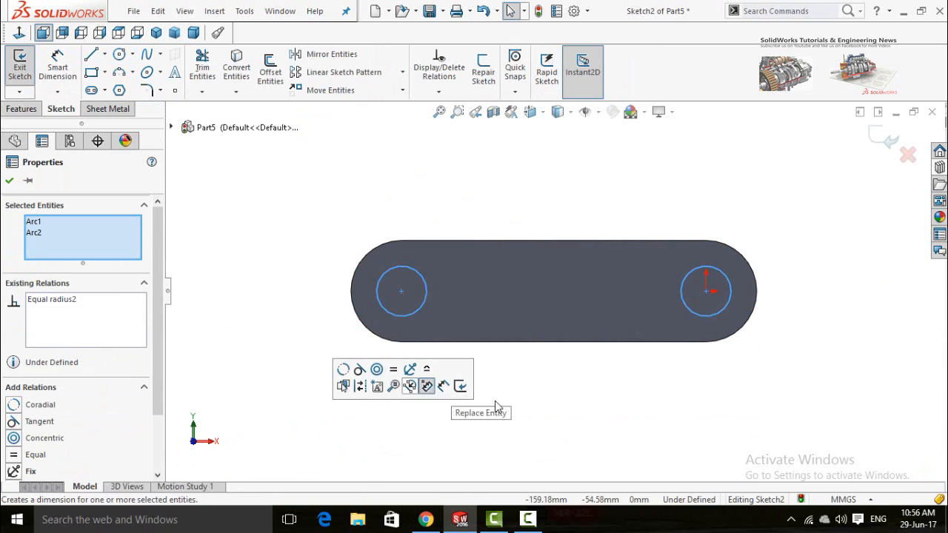
{"action": "left_click", "coordinate": [555, 413]}
{"action": "key", "text": "d"}
{"action": "left_click", "coordinate": [707, 317]}
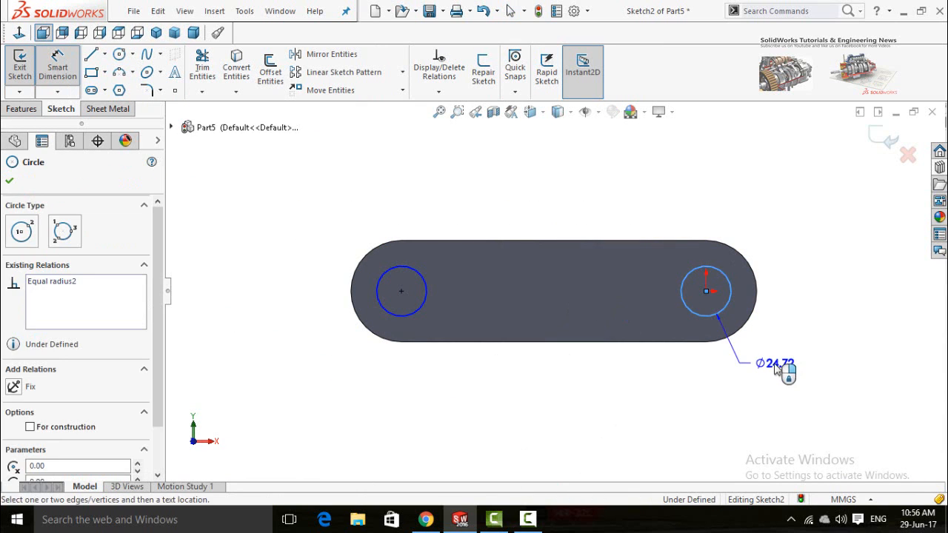
{"action": "left_click", "coordinate": [775, 371]}
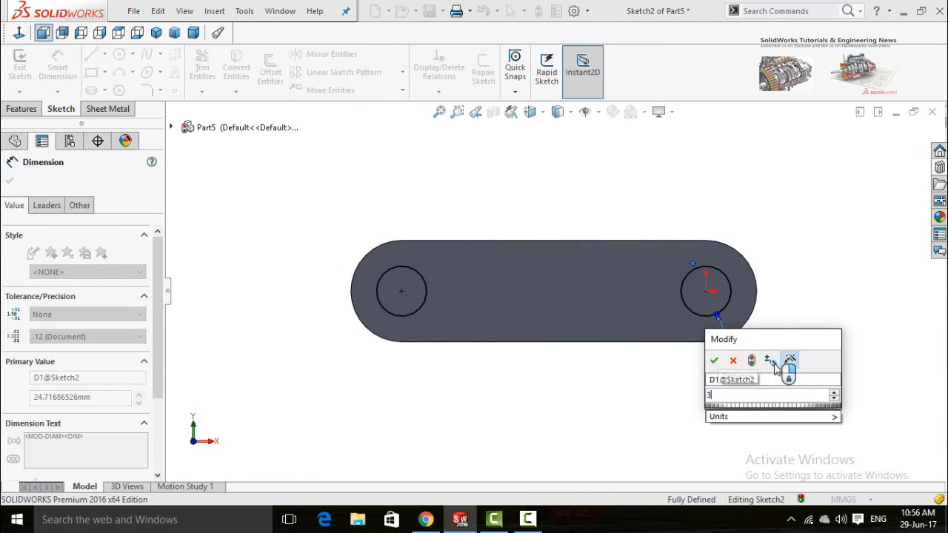
{"action": "key", "text": "Return"}
{"action": "left_click", "coordinate": [561, 416]}
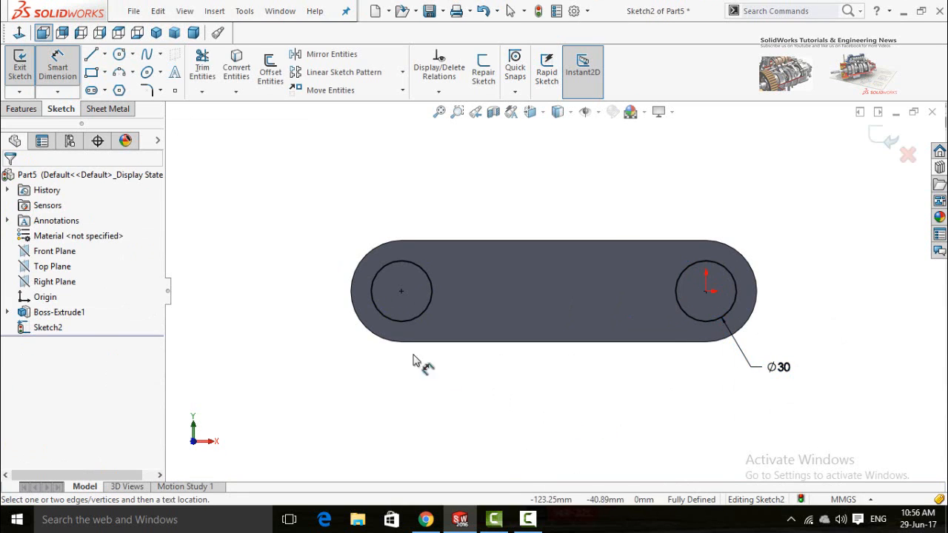
Extrude both circles as 5 mm blind bosses merged with the plate.
{"action": "left_click", "coordinate": [34, 113]}
{"action": "left_click", "coordinate": [29, 74]}
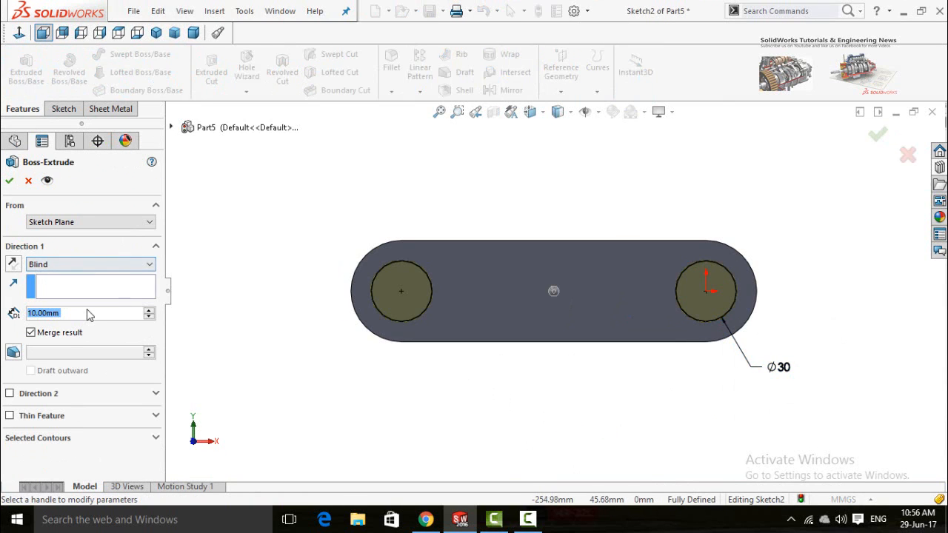
{"action": "type", "text": "5"}
{"action": "key", "text": "Return"}
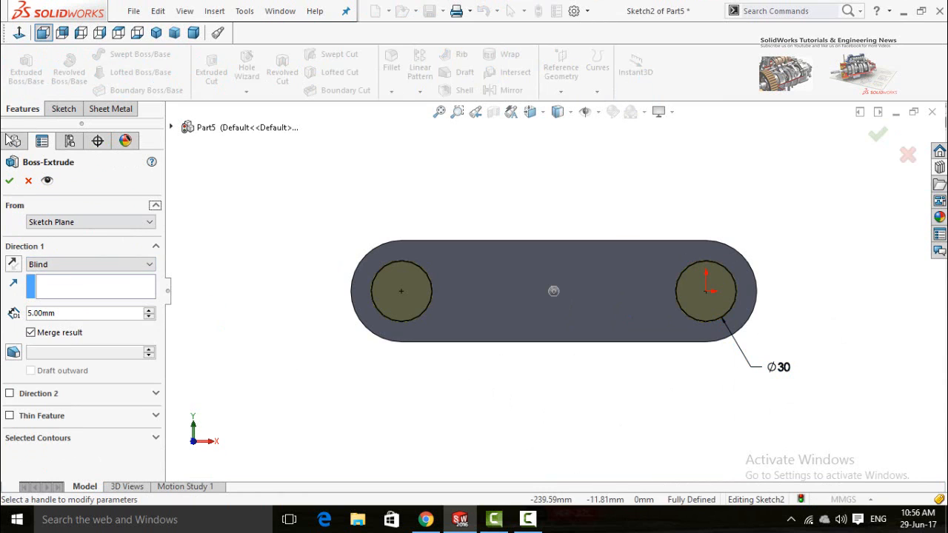
{"action": "left_click", "coordinate": [9, 182]}
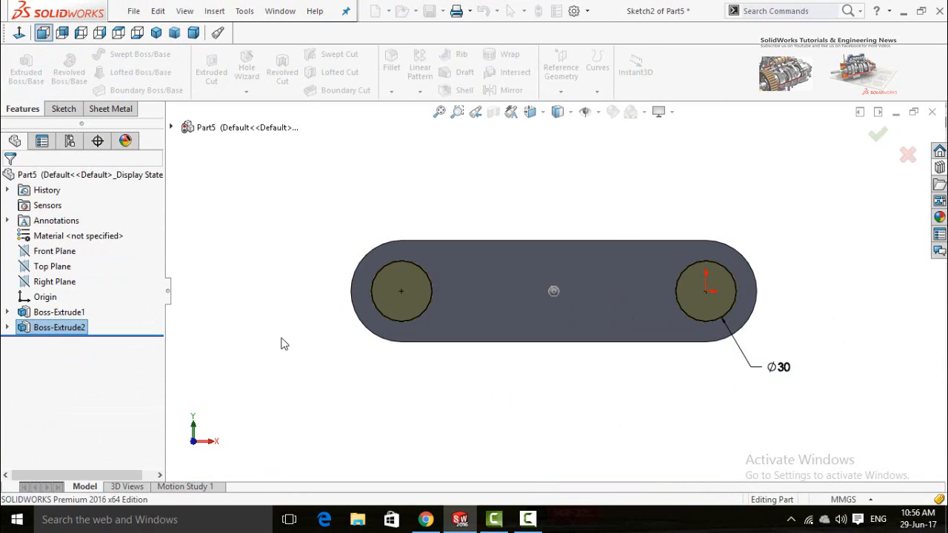
Fillet the front faces of both round bosses with a 2 mm radius.
{"action": "mouse_move", "coordinate": [324, 383]}
{"action": "middle_mouse_down"}
{"action": "mouse_move", "coordinate": [388, 383]}
{"action": "mouse_move", "coordinate": [347, 388]}
{"action": "mouse_move", "coordinate": [359, 405]}
{"action": "middle_mouse_up"}
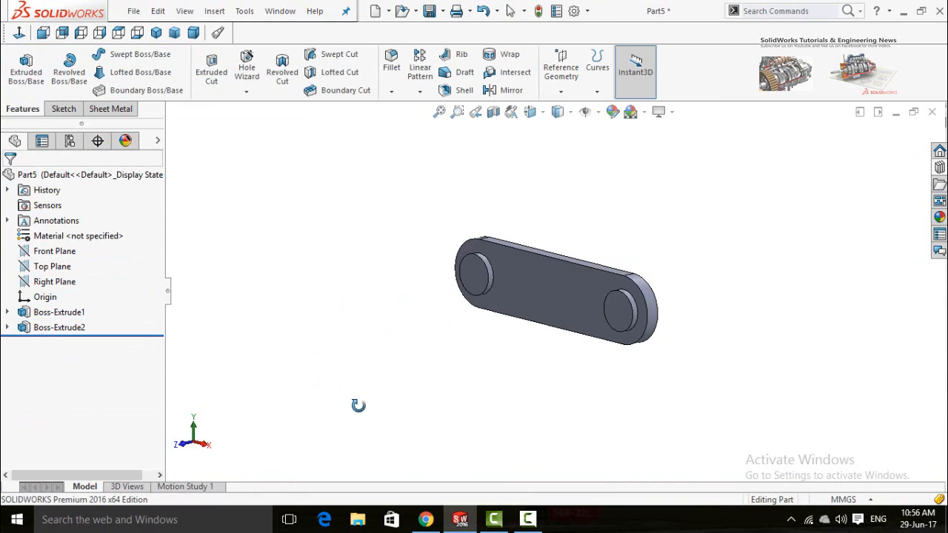
{"action": "left_click", "coordinate": [390, 73]}
{"action": "left_click", "coordinate": [474, 272]}
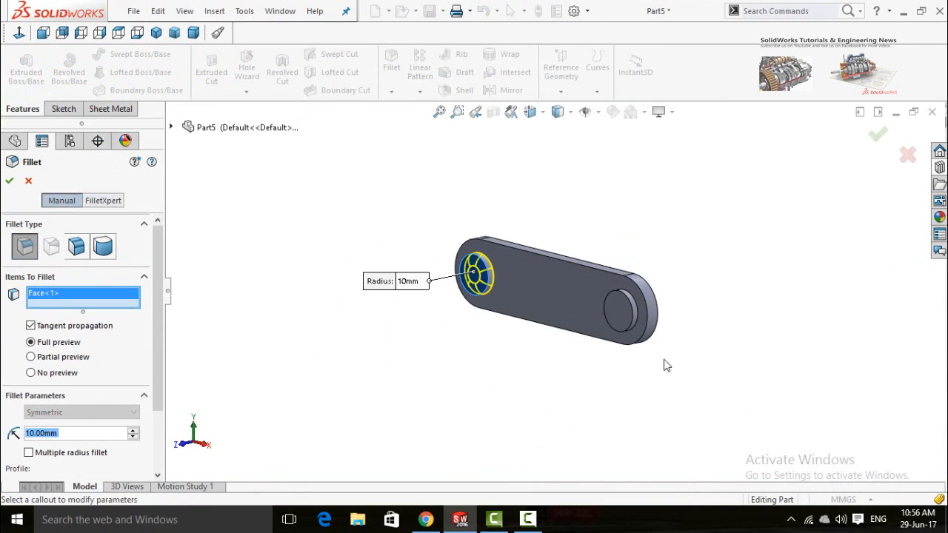
{"action": "left_click", "coordinate": [628, 314]}
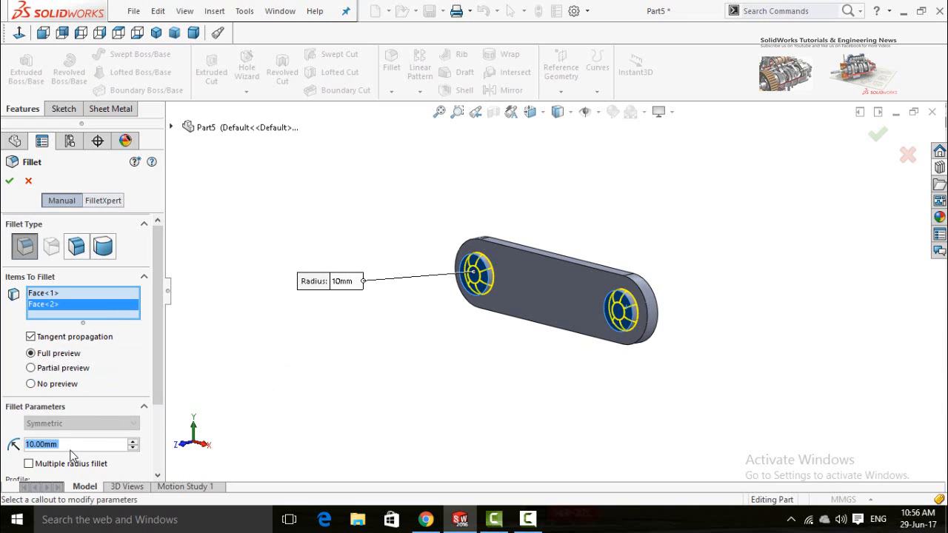
{"action": "type", "text": "2"}
{"action": "key", "text": "Return"}
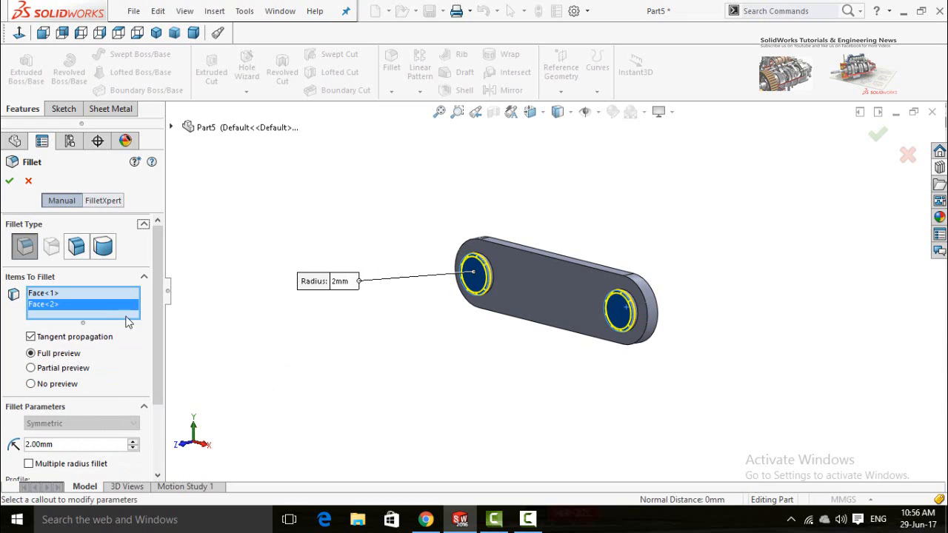
{"action": "left_click", "coordinate": [9, 182]}
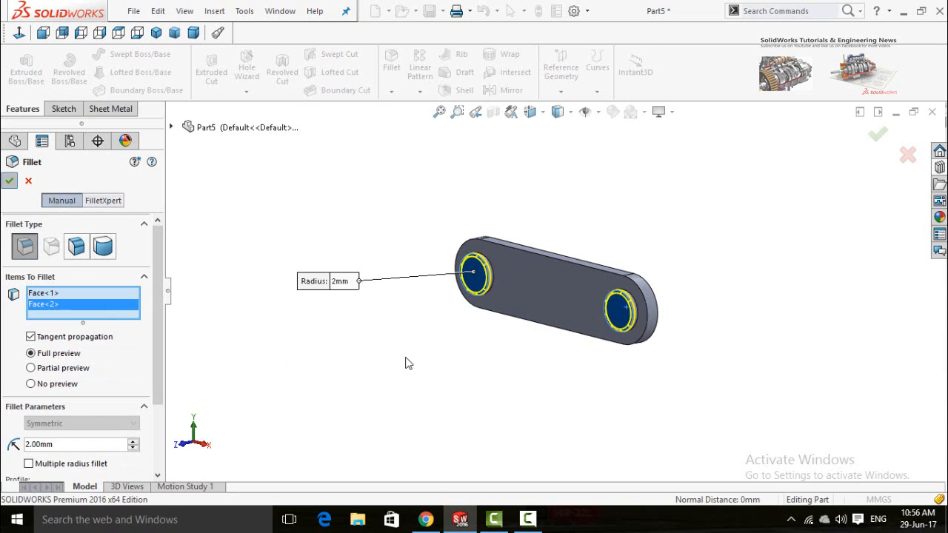
{"action": "left_click", "coordinate": [497, 358]}
Sketch a horizontal straight slot on the plate's front face between the bosses, about 75 mm between centers and 28 mm wide.
{"action": "middle_click_drag", "start_coordinate": [501, 359], "coordinate": [521, 316]}
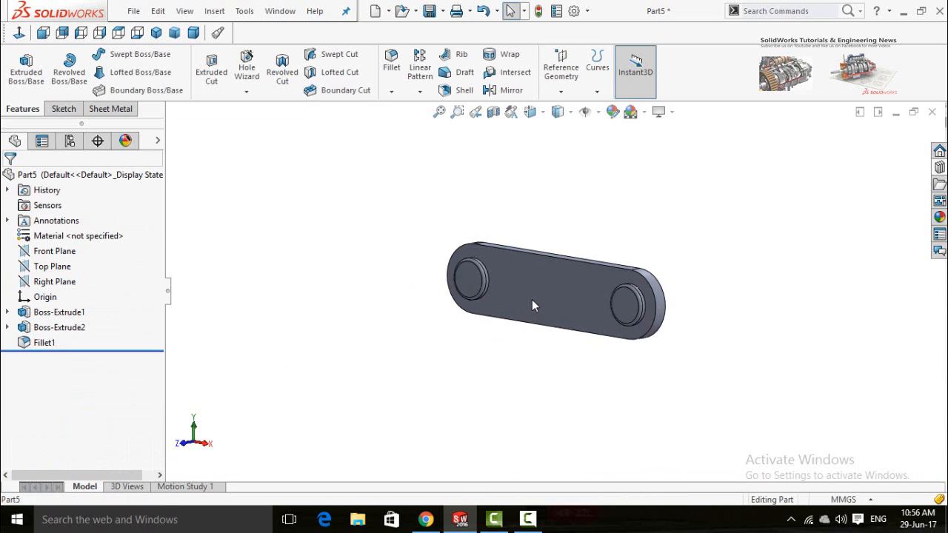
{"action": "left_click", "coordinate": [532, 299]}
{"action": "left_click", "coordinate": [584, 264]}
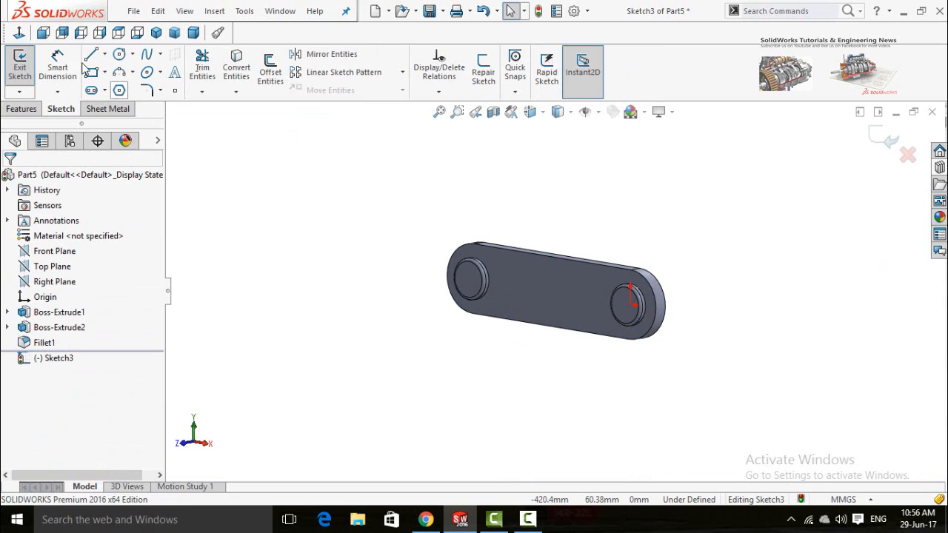
{"action": "left_click", "coordinate": [20, 34]}
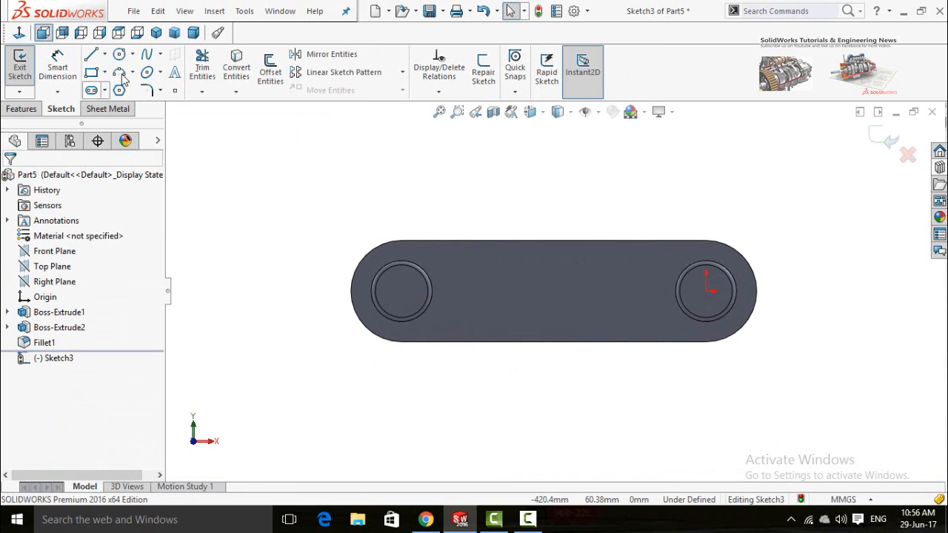
{"action": "left_click", "coordinate": [91, 90]}
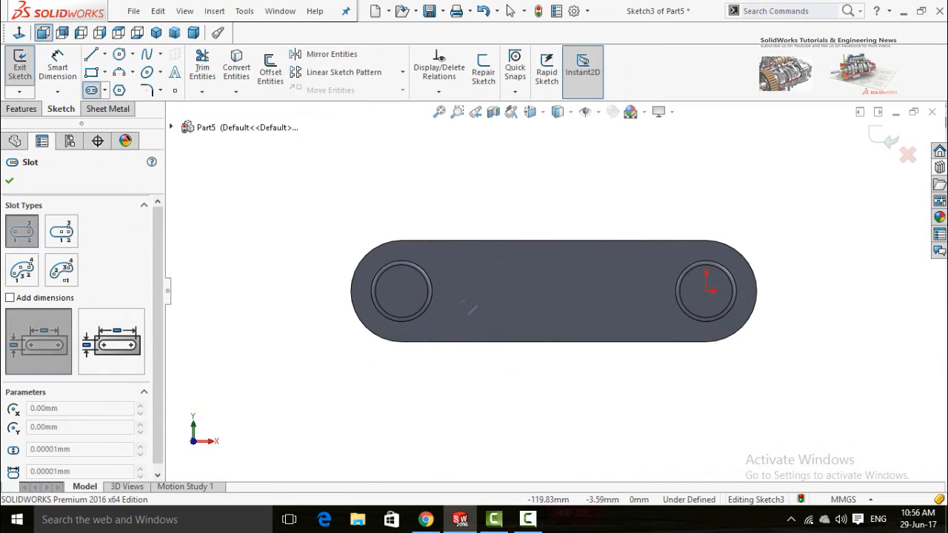
{"action": "left_click", "coordinate": [469, 291]}
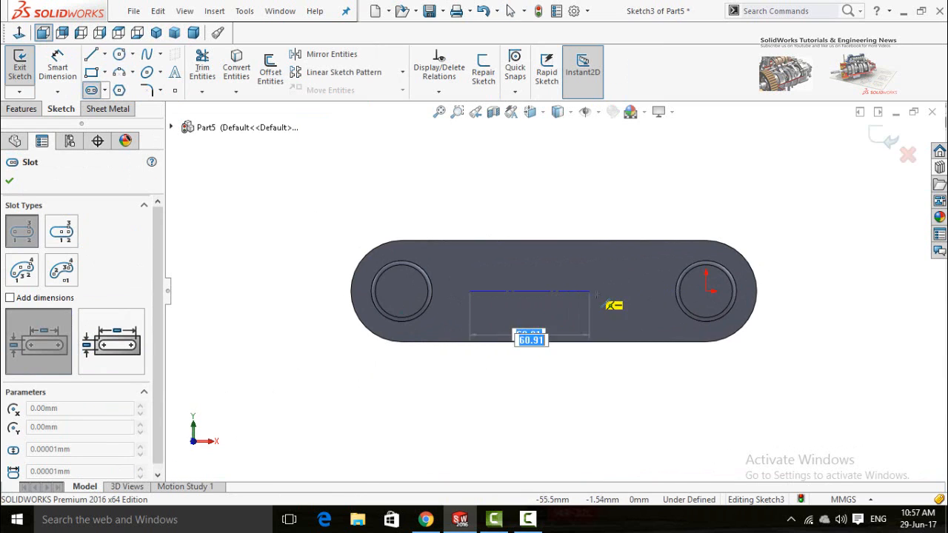
{"action": "left_click", "coordinate": [623, 290]}
{"action": "left_click", "coordinate": [651, 291]}
Dimension the sketched slot to 30 mm wide and 80 mm between its arc centers.
{"action": "right_click_drag", "start_coordinate": [650, 291], "coordinate": [649, 252]}
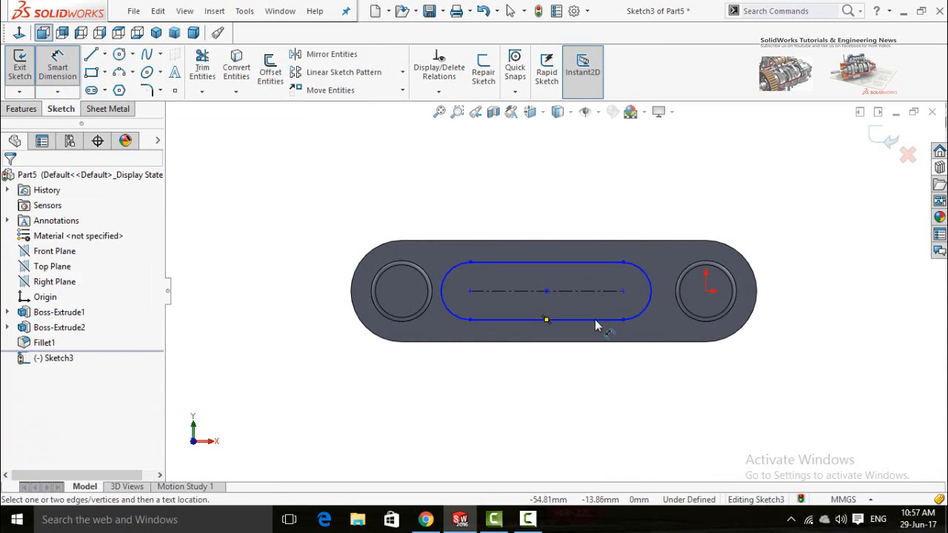
{"action": "left_click", "coordinate": [595, 319]}
{"action": "left_click", "coordinate": [587, 262]}
{"action": "left_click", "coordinate": [626, 206]}
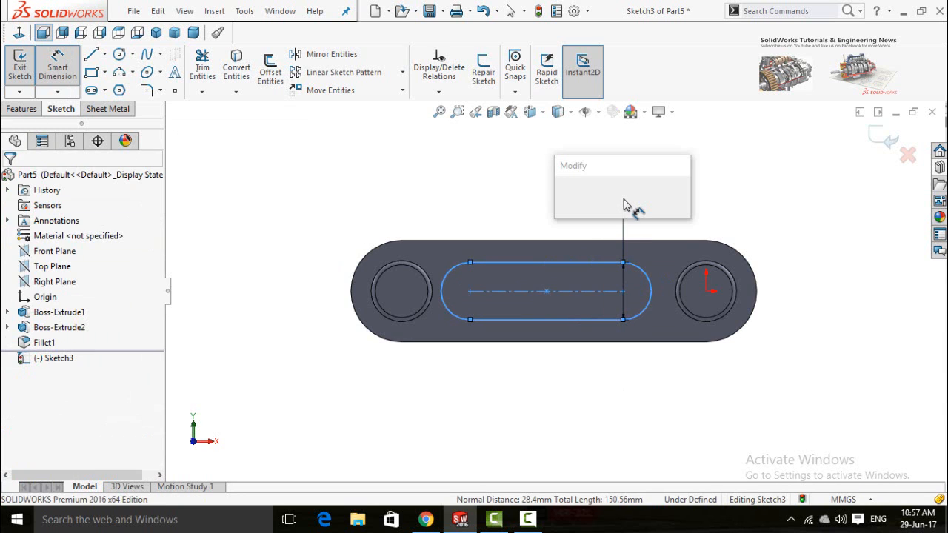
{"action": "type", "text": "30"}
{"action": "key", "text": "Return"}
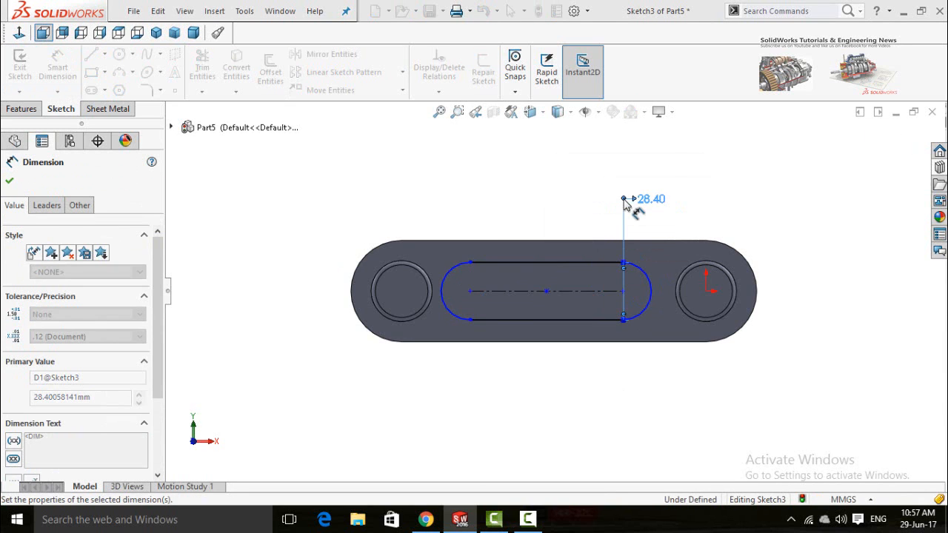
{"action": "left_click", "coordinate": [602, 291]}
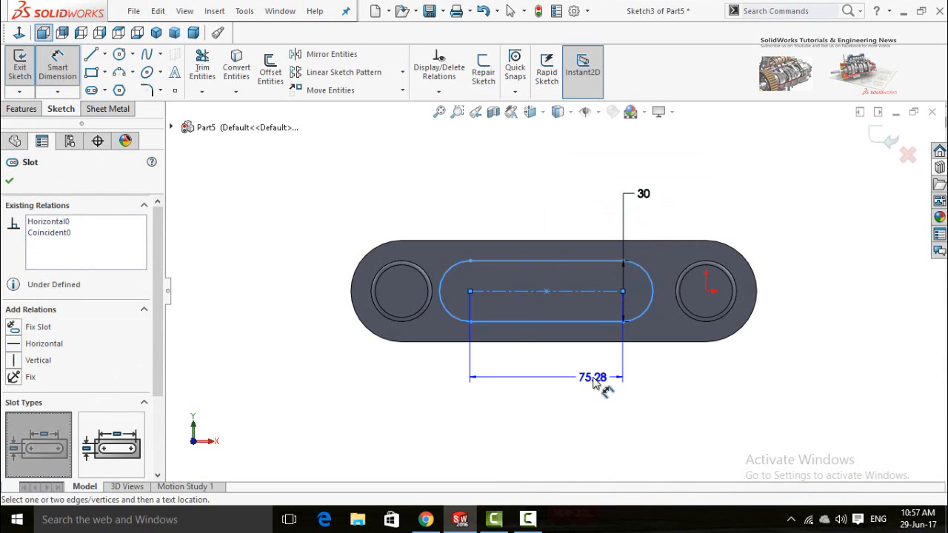
{"action": "left_click", "coordinate": [598, 381]}
{"action": "type", "text": "8"}
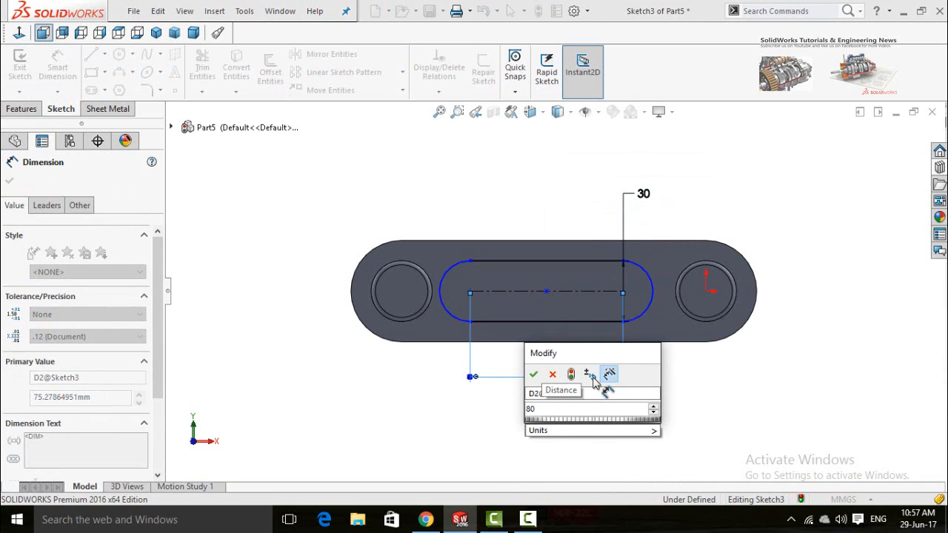
{"action": "type", "text": "0"}
{"action": "key", "text": "Return"}
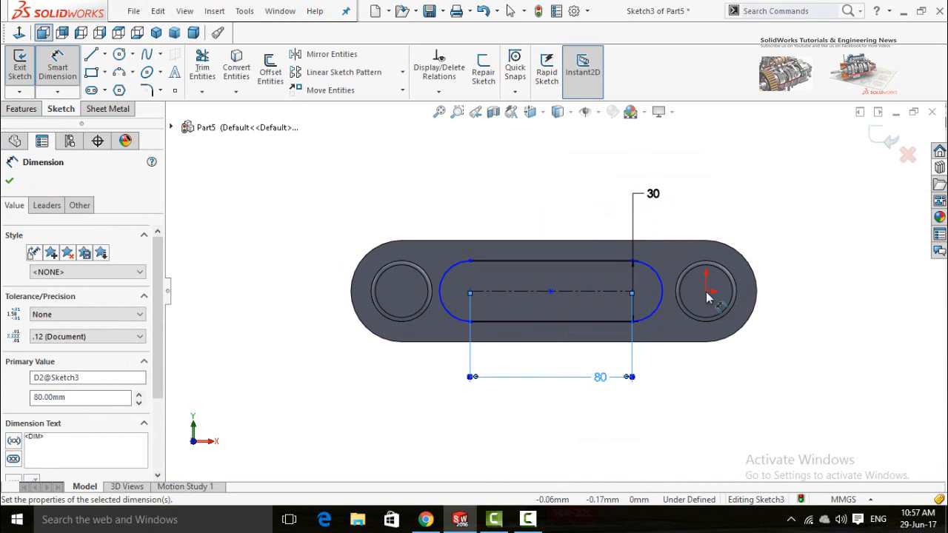
Dimension the distance from the origin to the slot's nearest arc center as 35 mm.
{"action": "left_click", "coordinate": [706, 292]}
{"action": "left_click", "coordinate": [631, 290]}
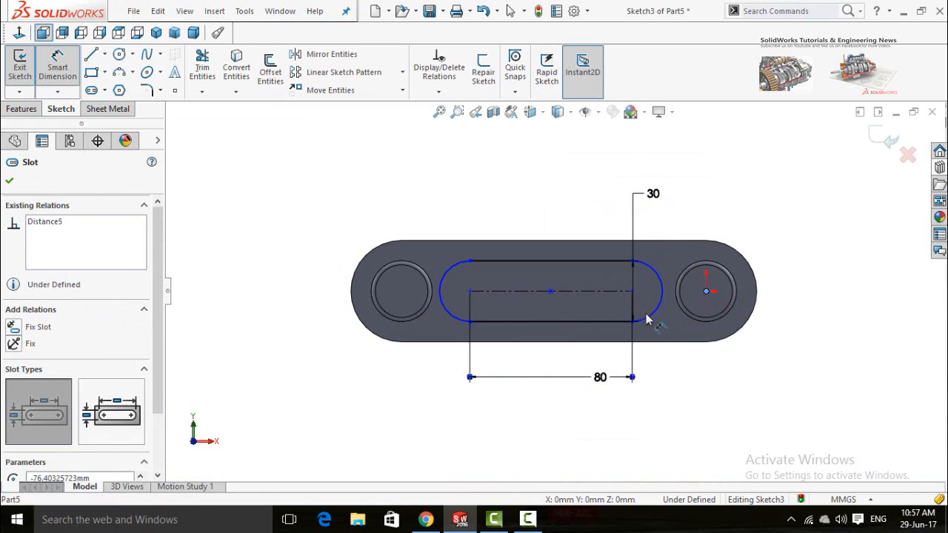
{"action": "left_click", "coordinate": [679, 378]}
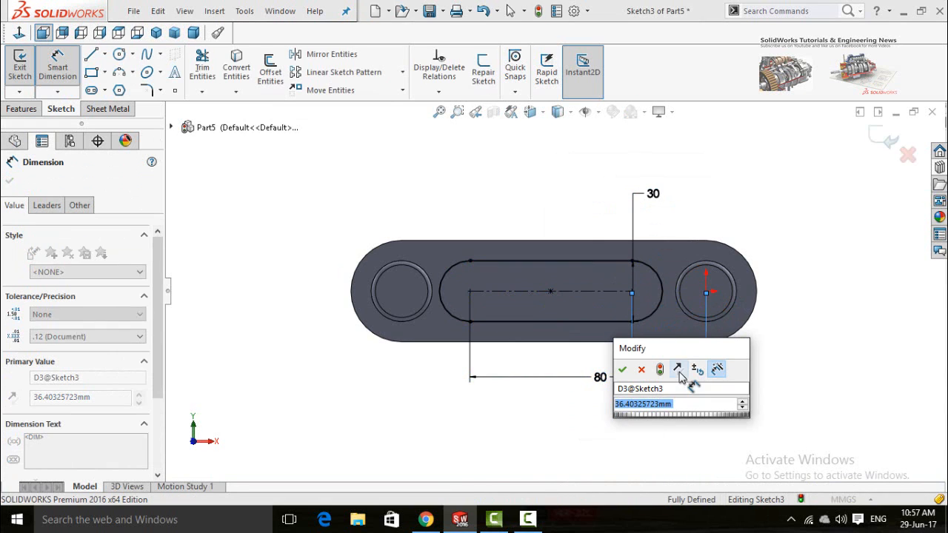
{"action": "type", "text": "35"}
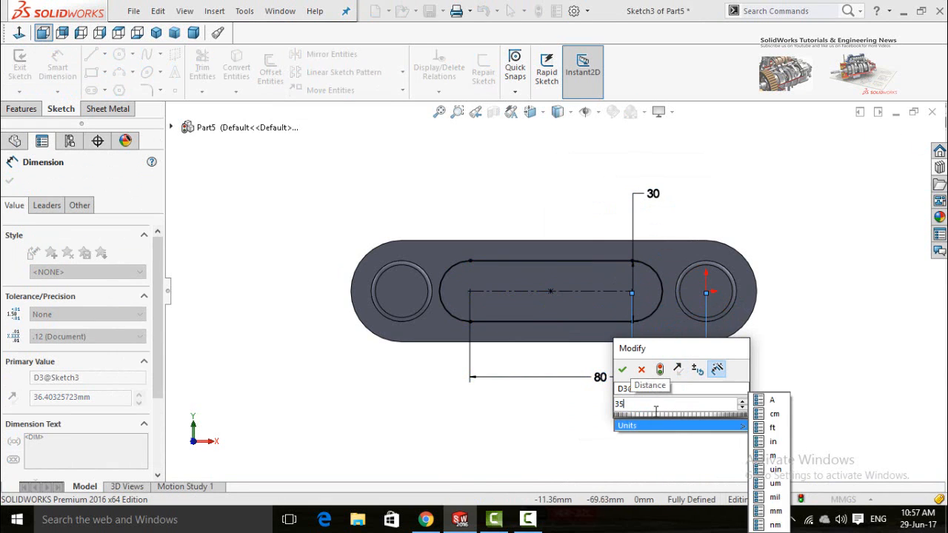
{"action": "left_click", "coordinate": [623, 370]}
{"action": "left_click", "coordinate": [623, 369]}
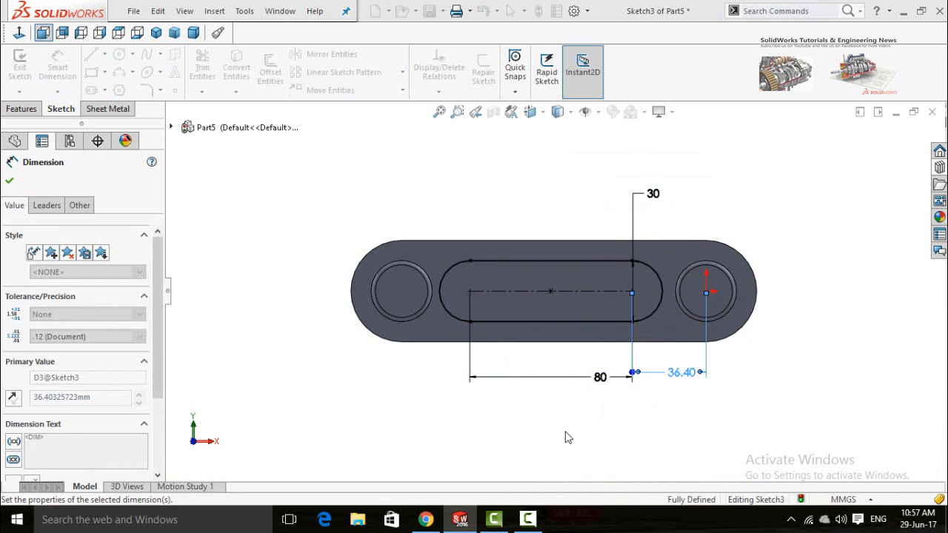
{"action": "left_click", "coordinate": [529, 447]}
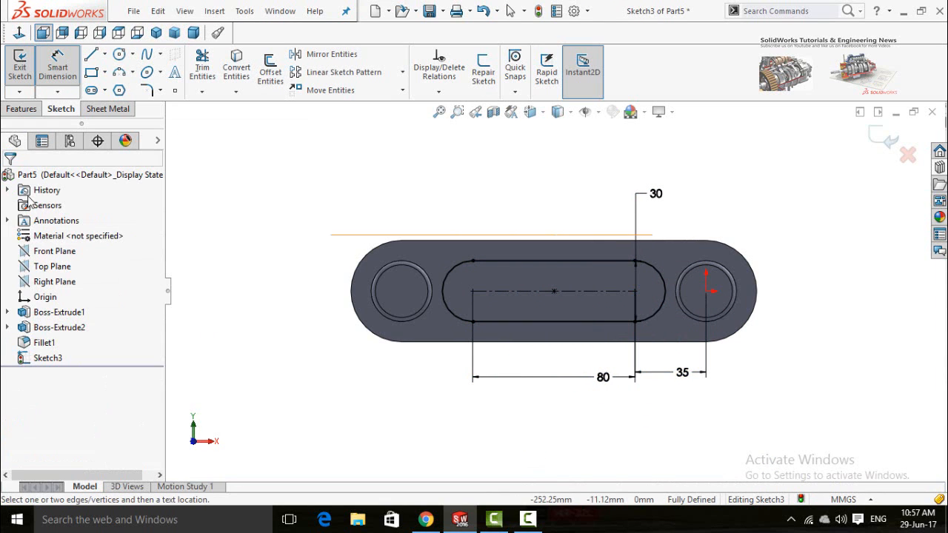
Extrude the slot sketch as a 20 mm blind boss merged with the plate.
{"action": "left_click", "coordinate": [22, 110]}
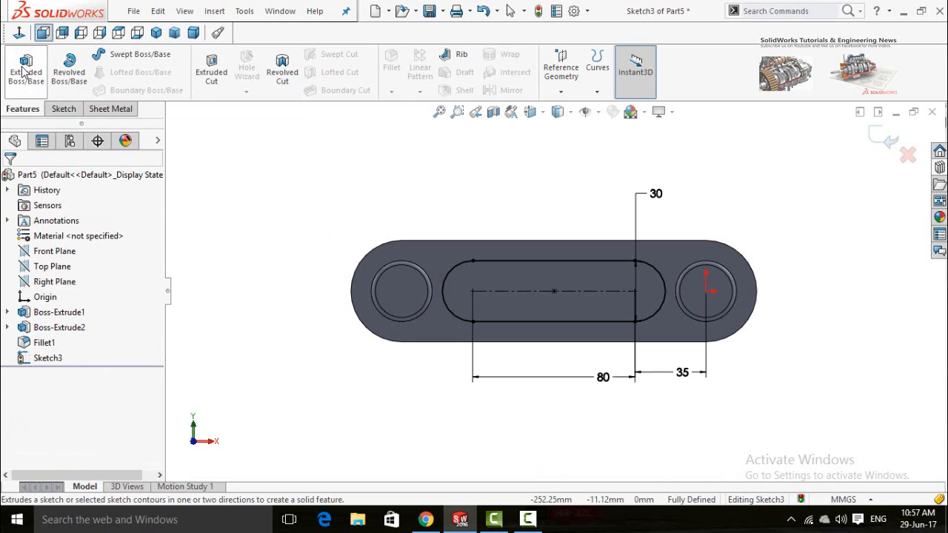
{"action": "left_click", "coordinate": [26, 72]}
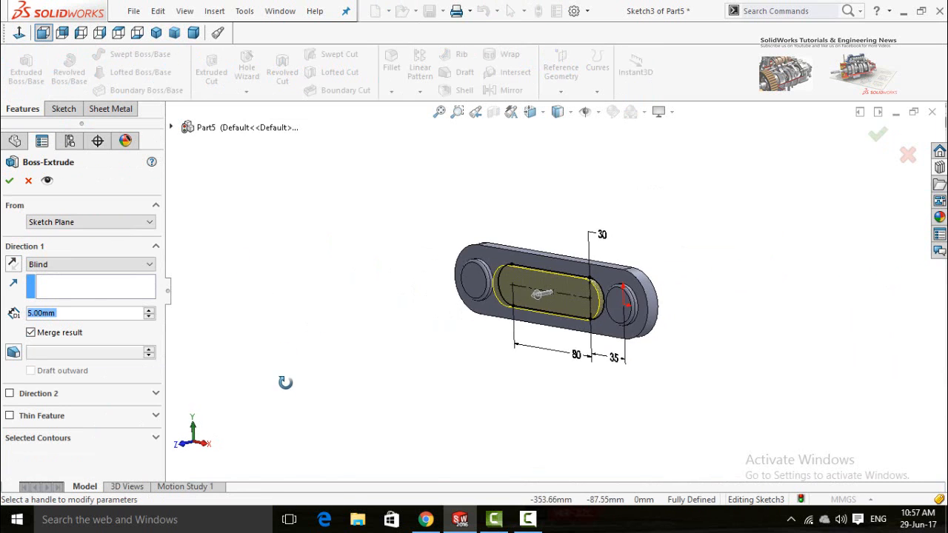
{"action": "left_click", "coordinate": [78, 313]}
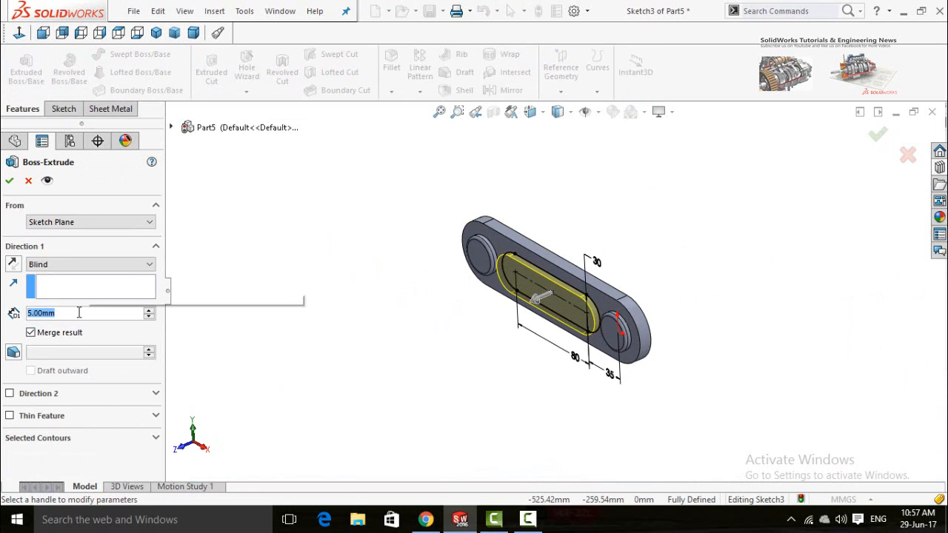
{"action": "type", "text": "20"}
{"action": "key", "text": "Return"}
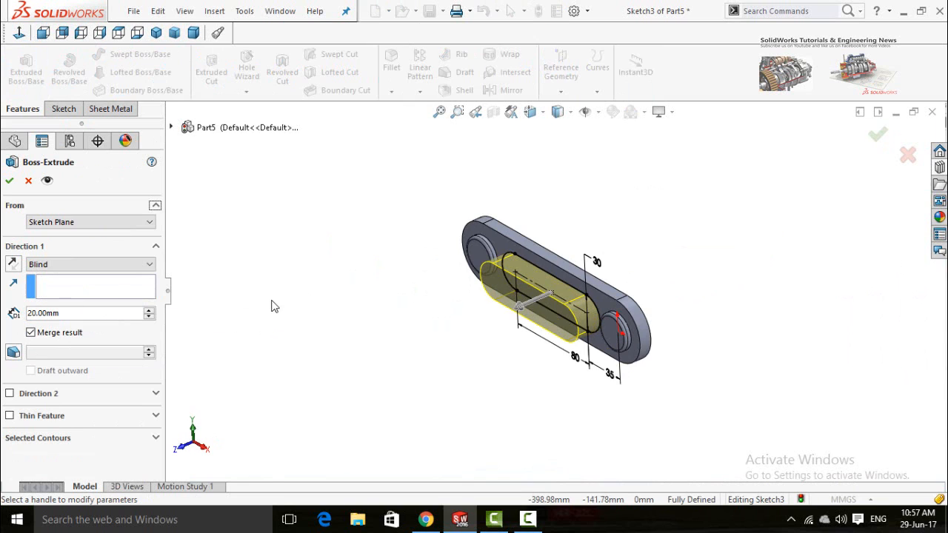
{"action": "left_click", "coordinate": [10, 182]}
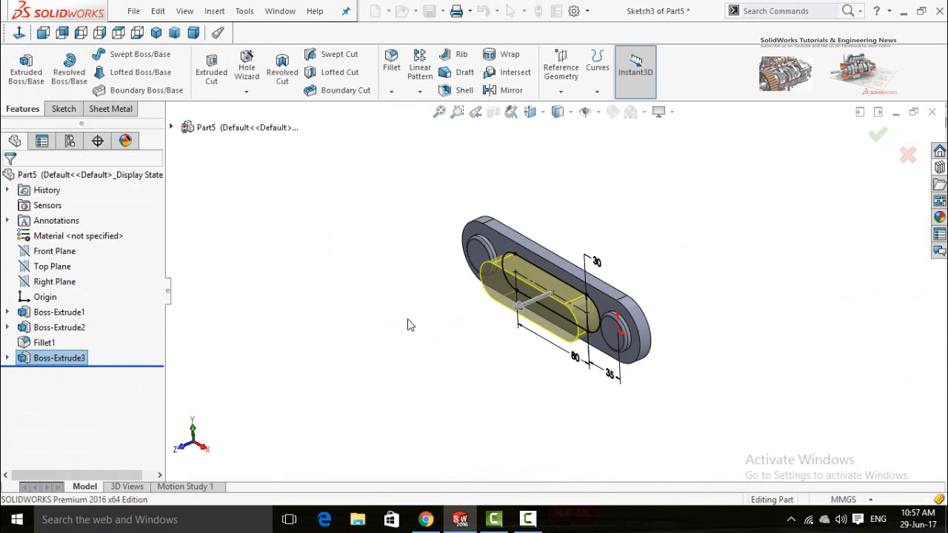
Fillet the front face of the slot-shaped boss with a 2 mm radius.
{"action": "middle_click_drag", "start_coordinate": [409, 323], "coordinate": [454, 218]}
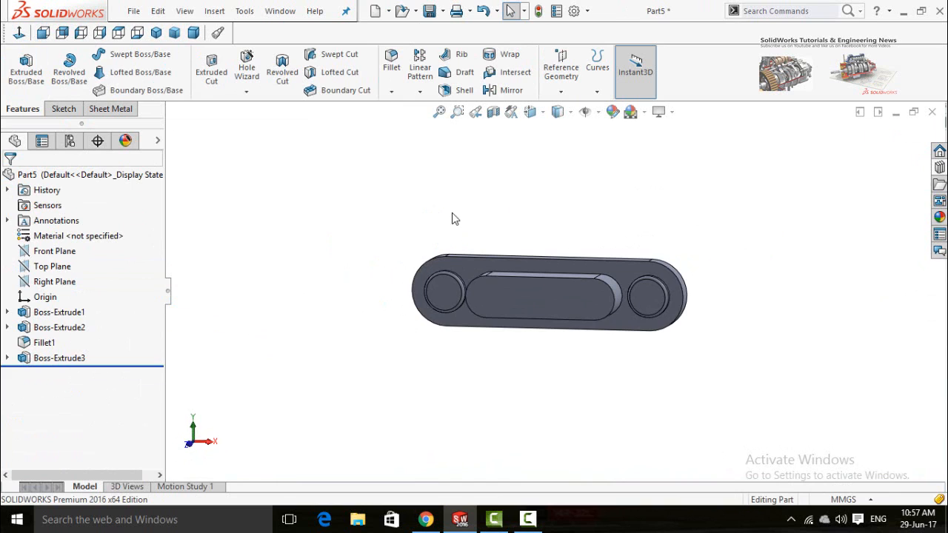
{"action": "left_click", "coordinate": [390, 69]}
{"action": "left_click", "coordinate": [519, 302]}
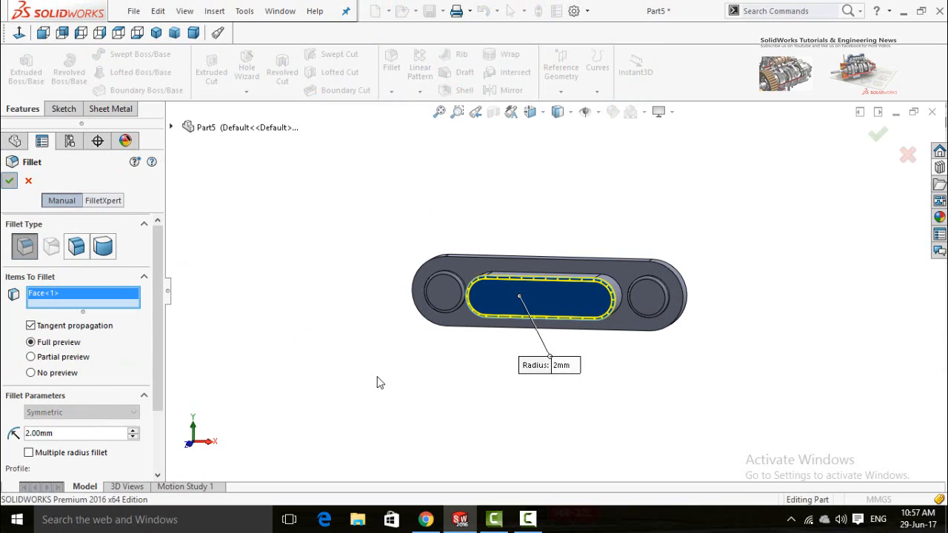
{"action": "middle_click_drag", "start_coordinate": [457, 339], "coordinate": [453, 265]}
{"action": "key", "text": "Return"}
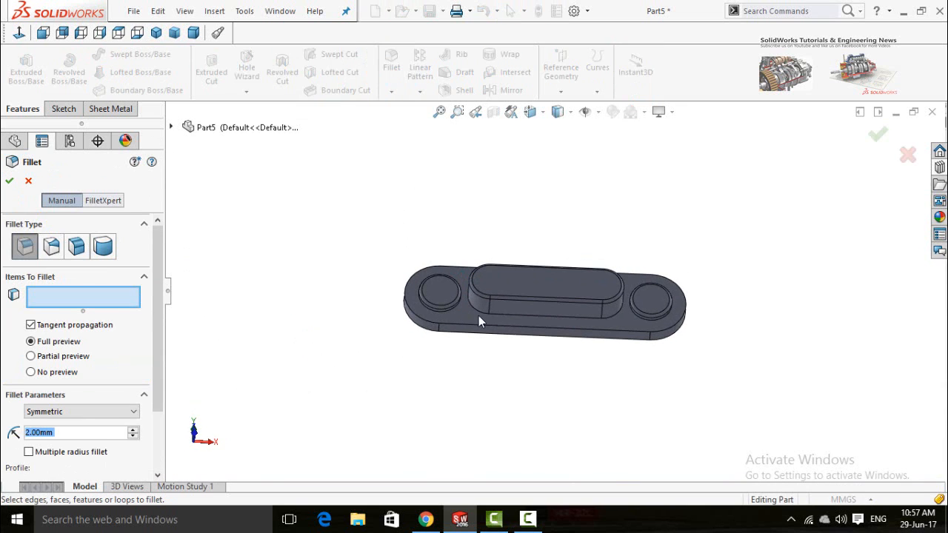
Fillet the base edge where the slot-shaped boss meets the plate with a 2 mm radius.
{"action": "left_click", "coordinate": [524, 315]}
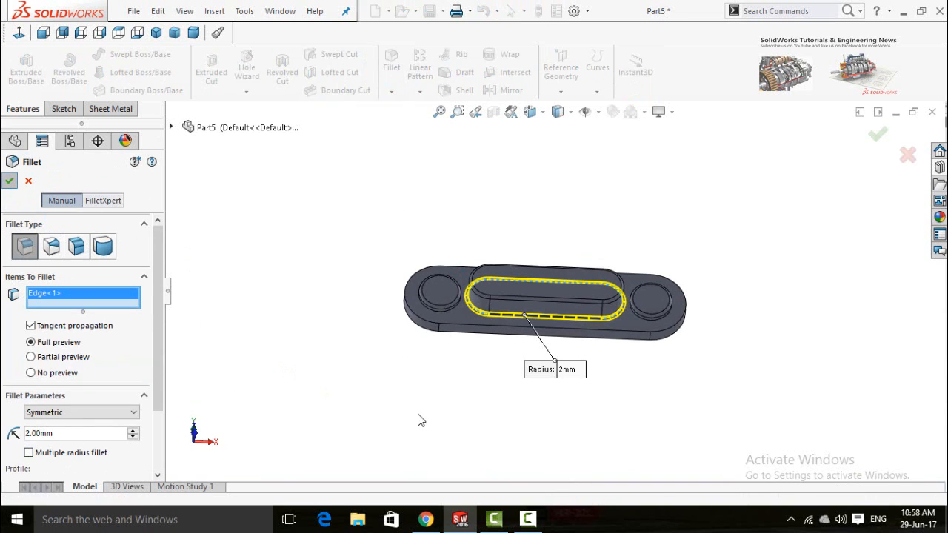
{"action": "key", "text": "Return"}
{"action": "middle_click_drag", "start_coordinate": [533, 387], "coordinate": [520, 444]}
{"action": "middle_click_drag", "start_coordinate": [512, 234], "coordinate": [507, 246]}
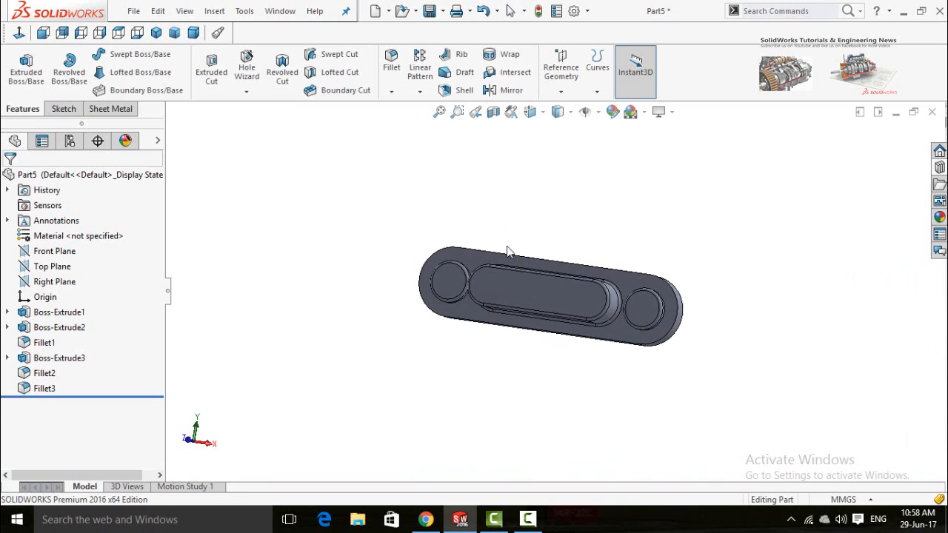
Create a forming tool with the plate's front face as stopping face and the two round bosses' front faces as faces to remove.
{"action": "left_click", "coordinate": [110, 110]}
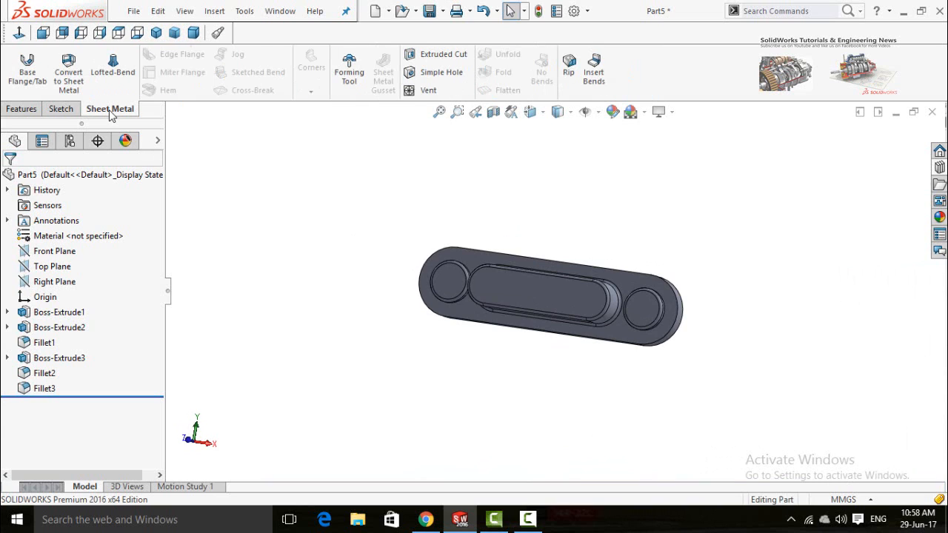
{"action": "left_click", "coordinate": [350, 86]}
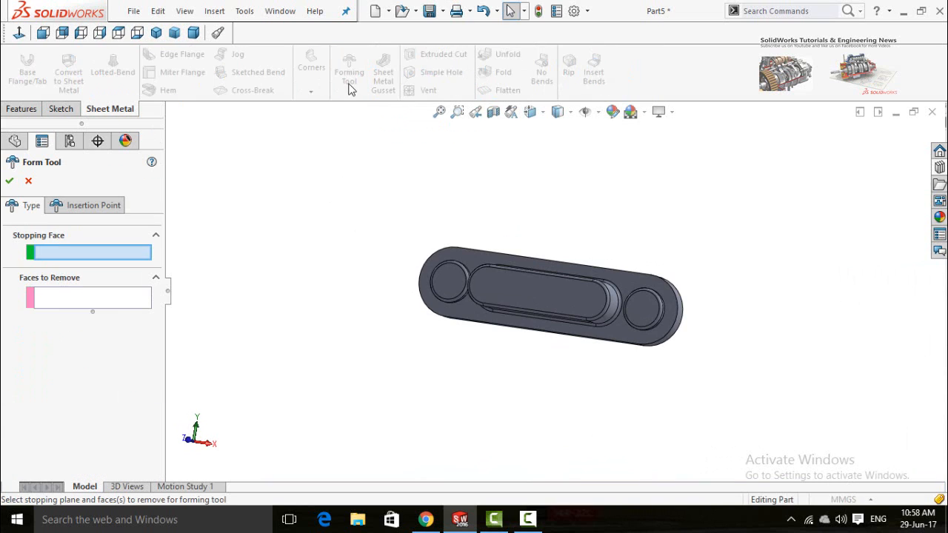
{"action": "left_click", "coordinate": [469, 317]}
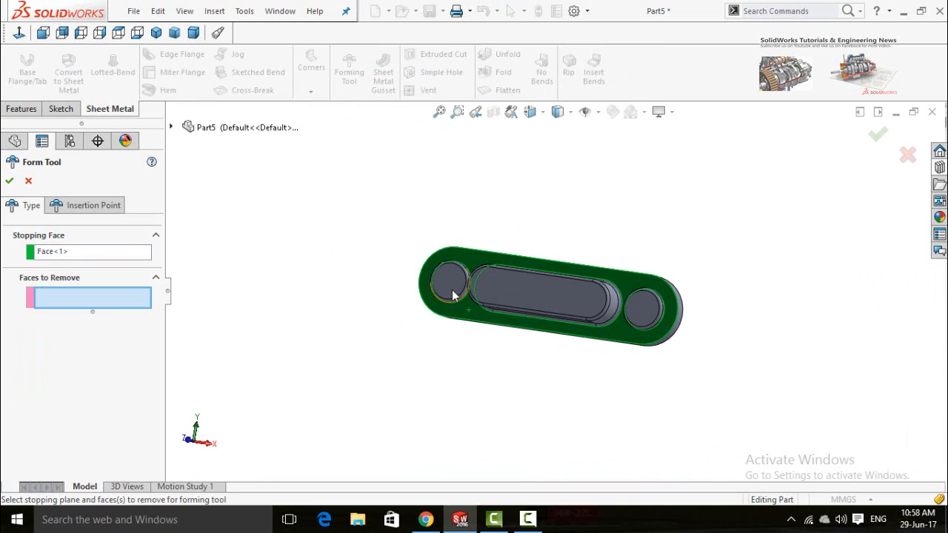
{"action": "left_click", "coordinate": [452, 279]}
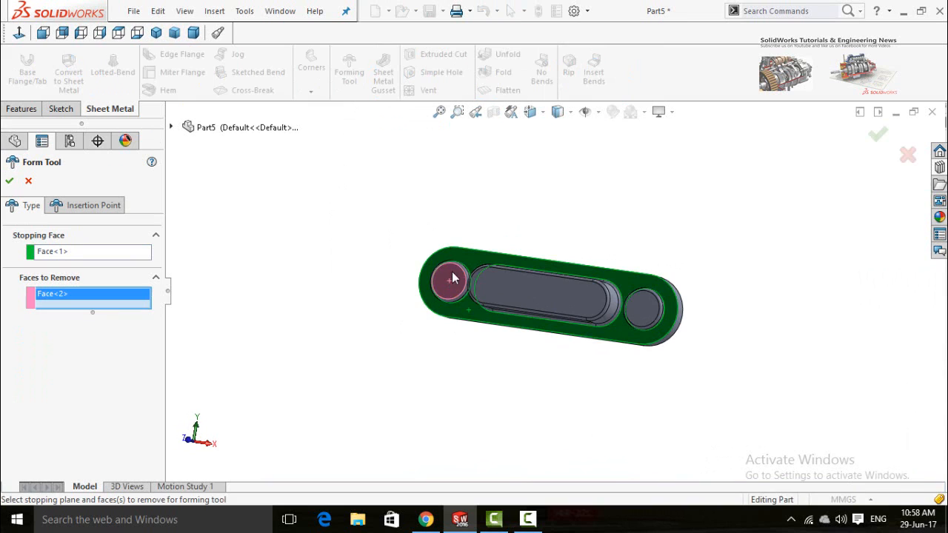
{"action": "left_click", "coordinate": [642, 311]}
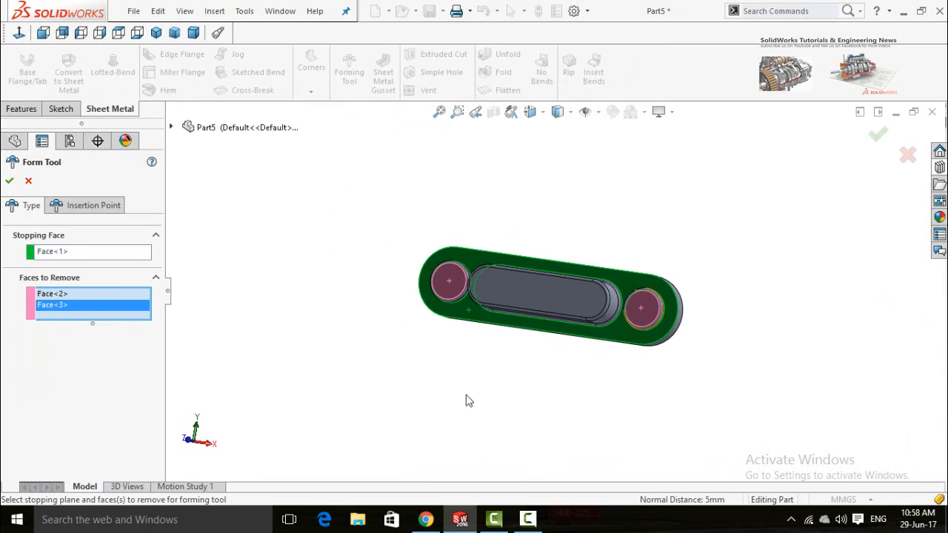
{"action": "left_click", "coordinate": [9, 182]}
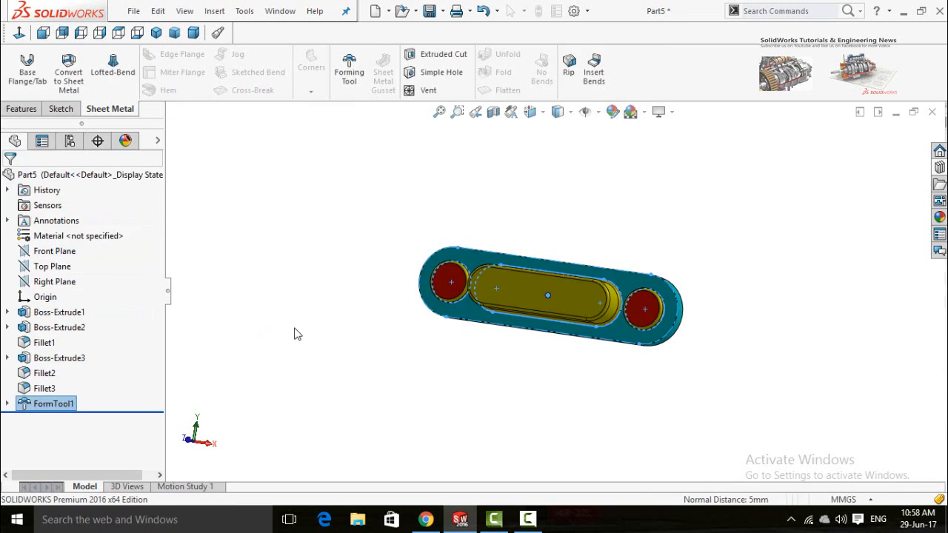
{"action": "left_click", "coordinate": [360, 345]}
{"action": "middle_click_drag", "start_coordinate": [415, 349], "coordinate": [433, 338]}
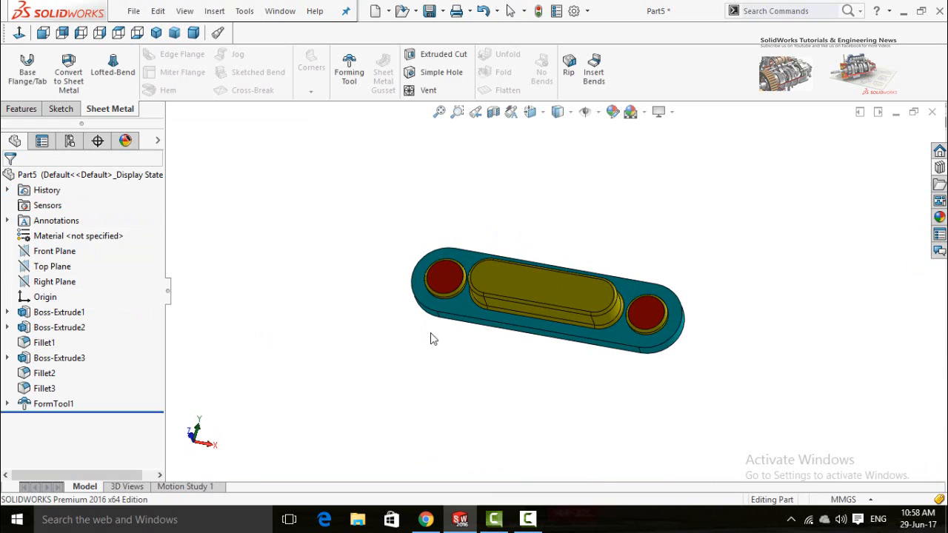
Browse the forming tools folder in the Design Library.
{"action": "left_click", "coordinate": [940, 167]}
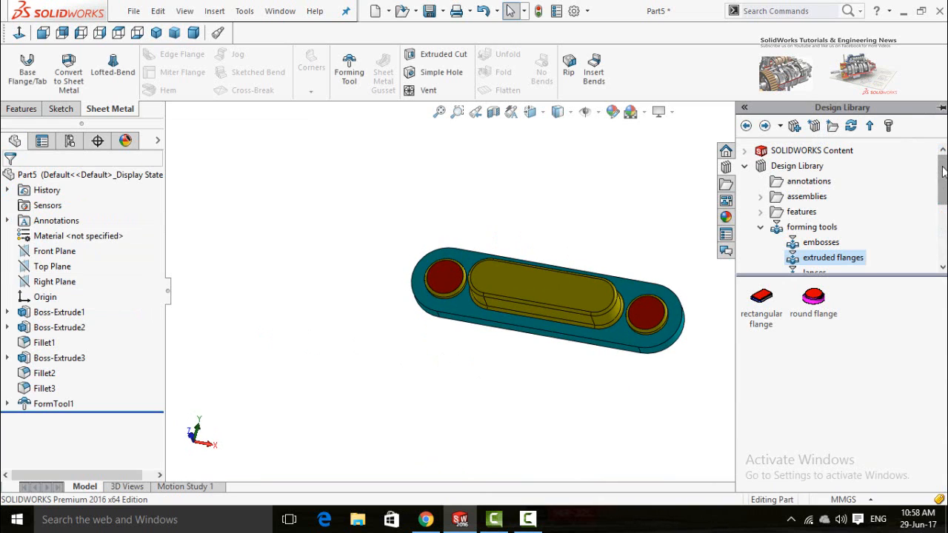
{"action": "left_click", "coordinate": [762, 169]}
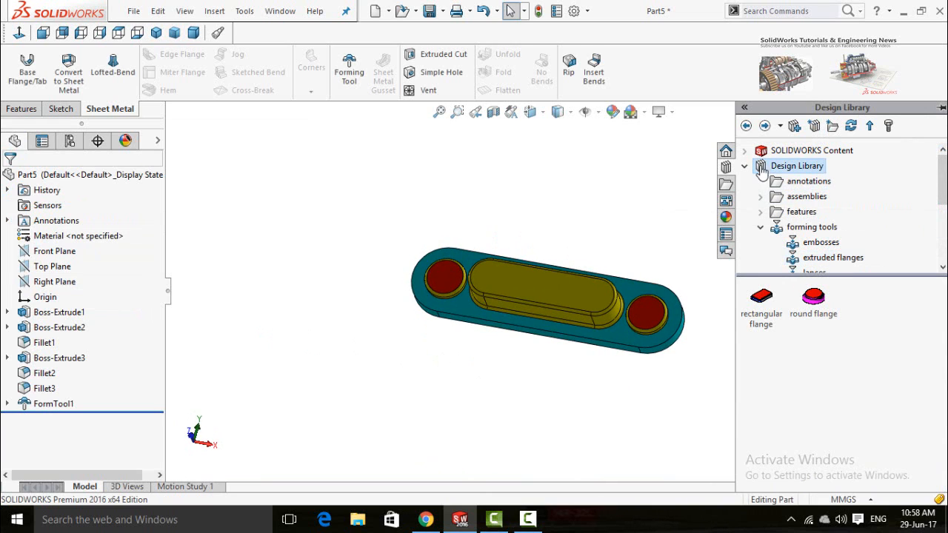
{"action": "left_click", "coordinate": [804, 228]}
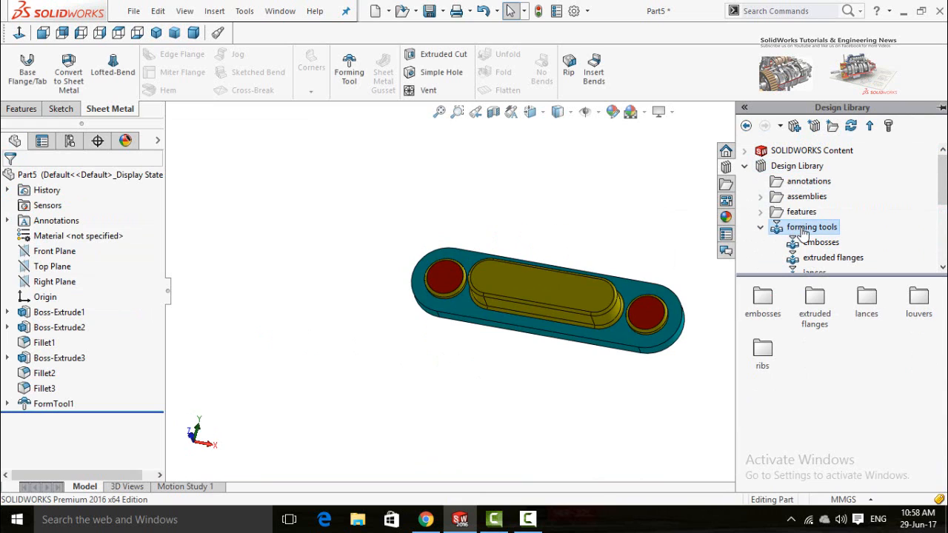
{"action": "left_click", "coordinate": [778, 168]}
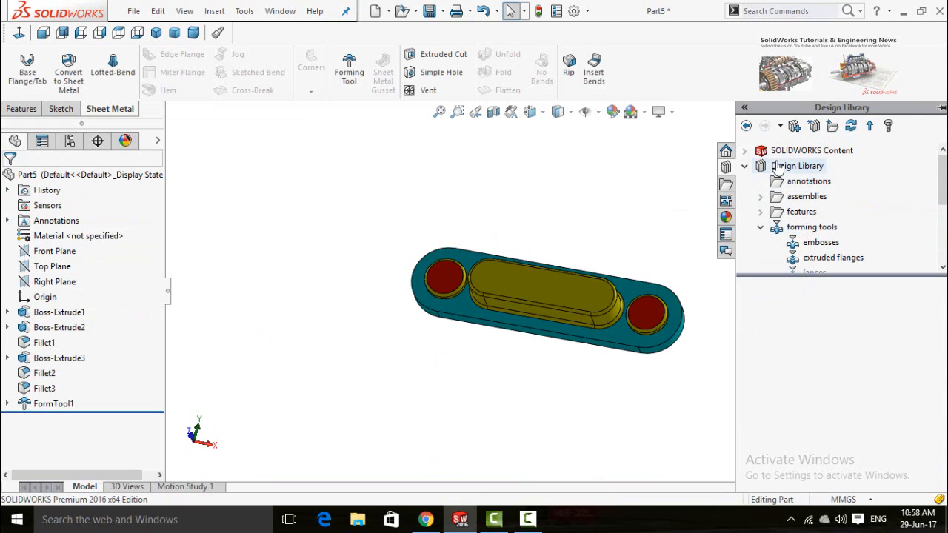
{"action": "left_click", "coordinate": [808, 227]}
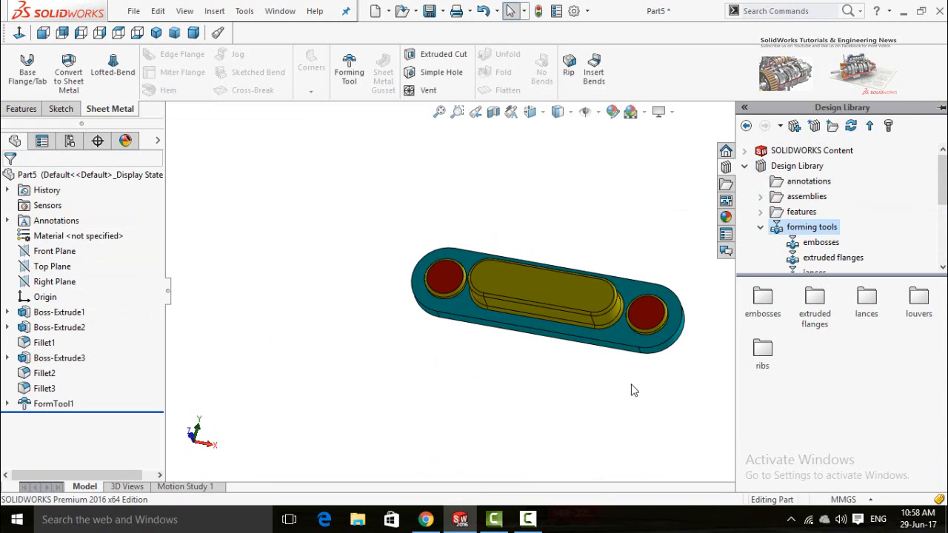
{"action": "left_click", "coordinate": [622, 413]}
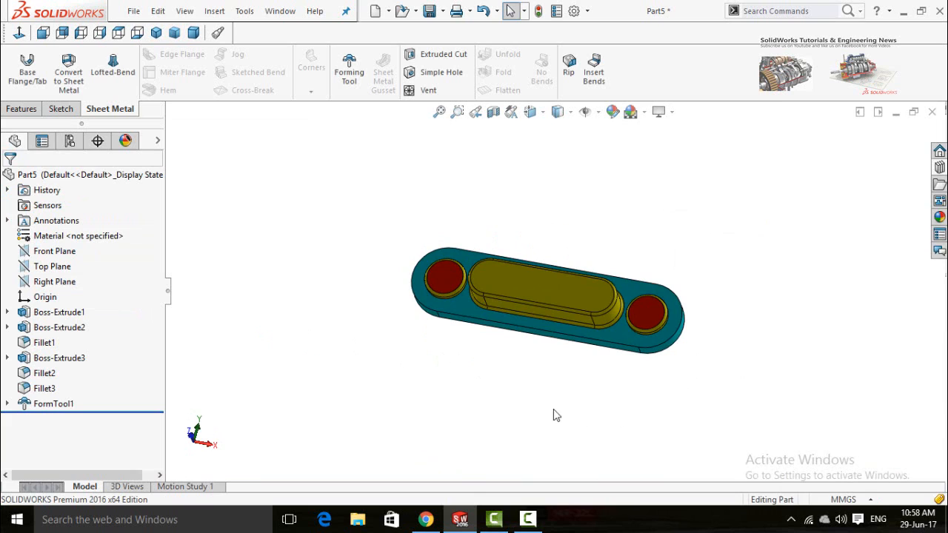
Save the part as a Form Tool (*.sldftp) named "Forming diye 2" in the design library's forming tools folder.
{"action": "left_click", "coordinate": [443, 12]}
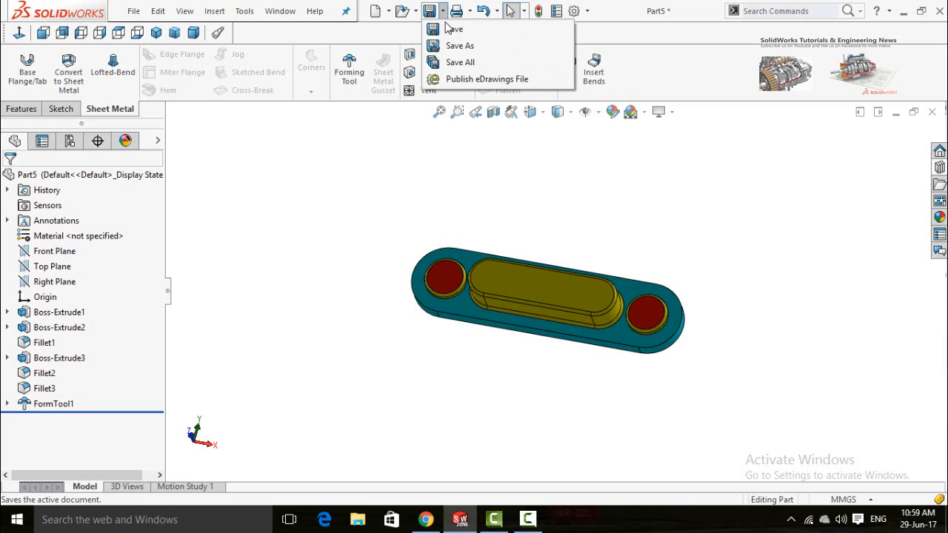
{"action": "left_click", "coordinate": [462, 64]}
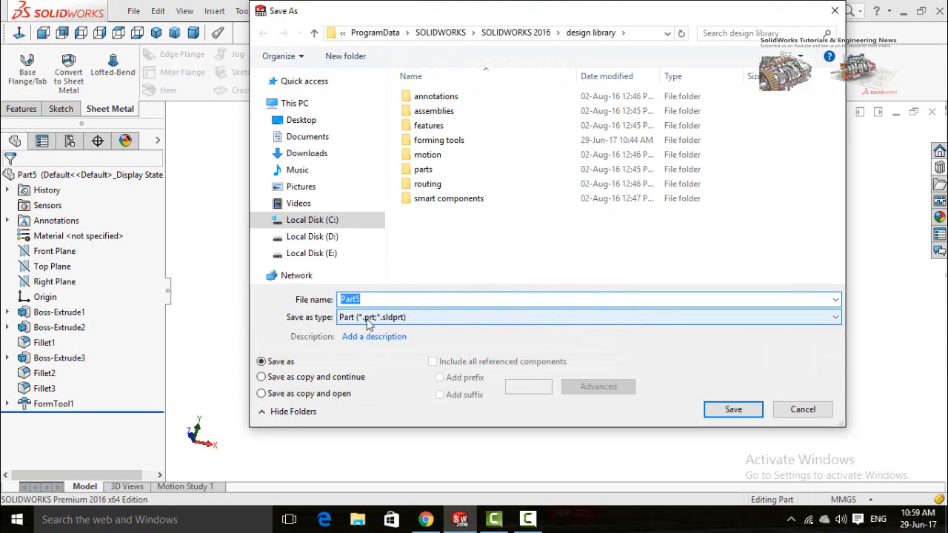
{"action": "left_click", "coordinate": [384, 319]}
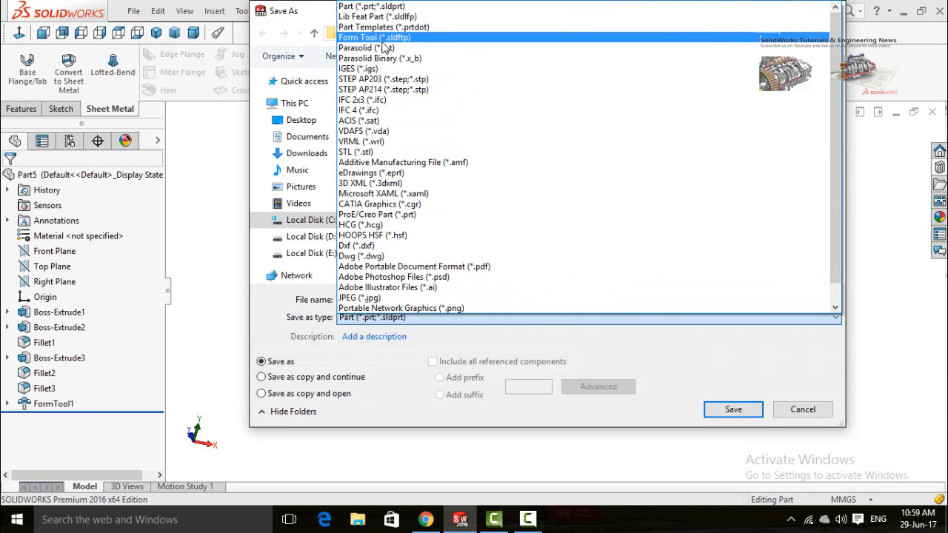
{"action": "left_click", "coordinate": [383, 37]}
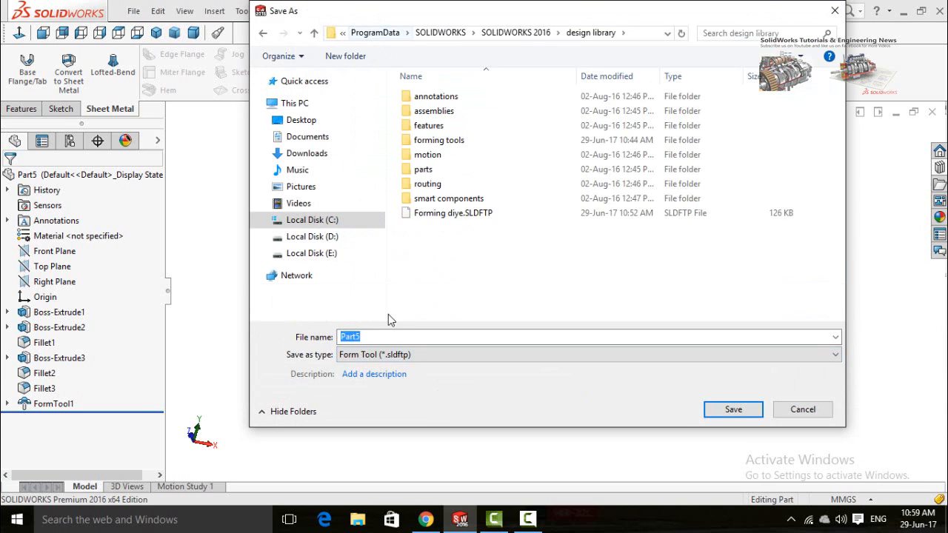
{"action": "double_click", "coordinate": [430, 142]}
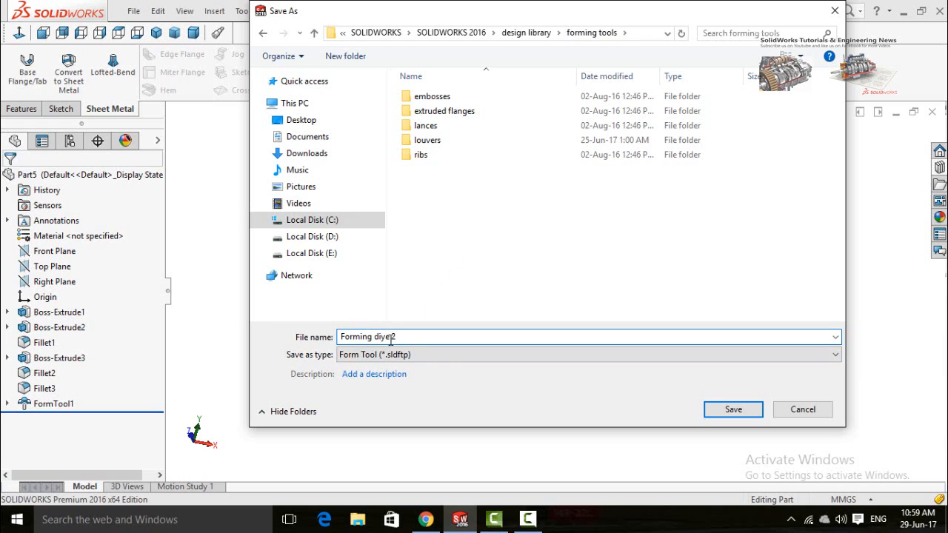
{"action": "left_click", "coordinate": [708, 408]}
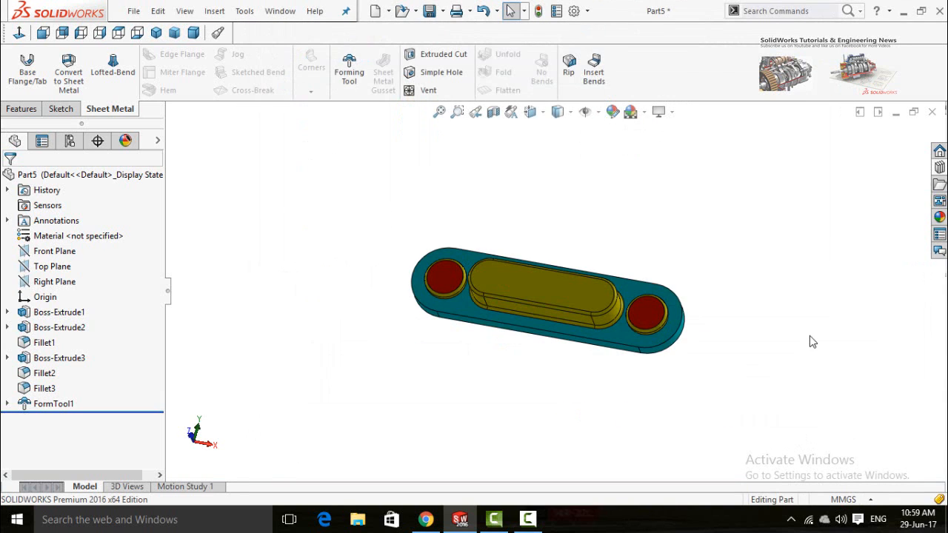
Close the forming tool part without saving modified documents and create a new part.
{"action": "left_click", "coordinate": [932, 113]}
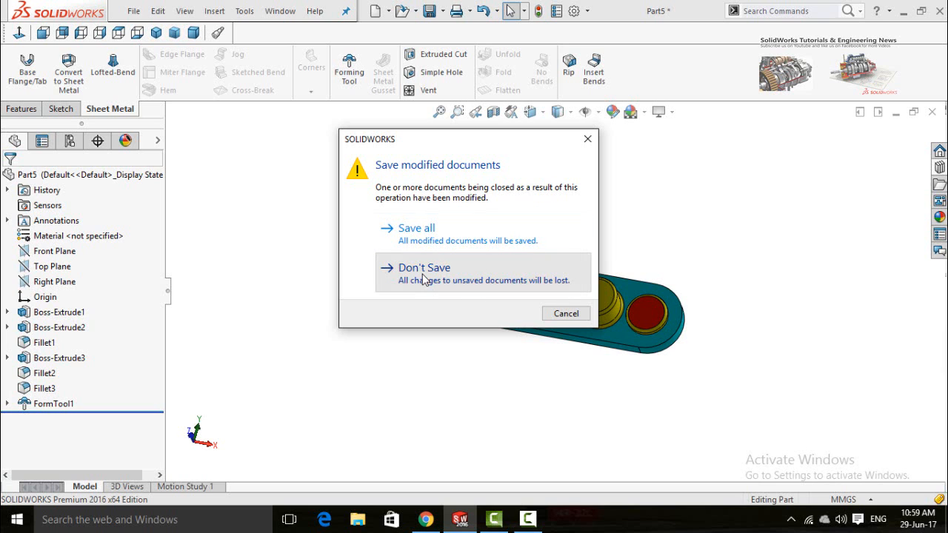
{"action": "left_click", "coordinate": [424, 274]}
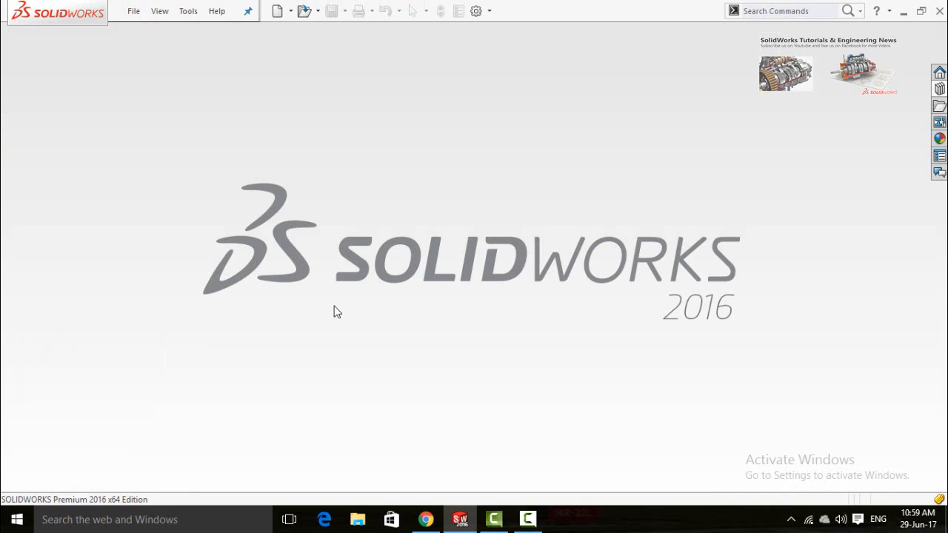
{"action": "left_click", "coordinate": [278, 11]}
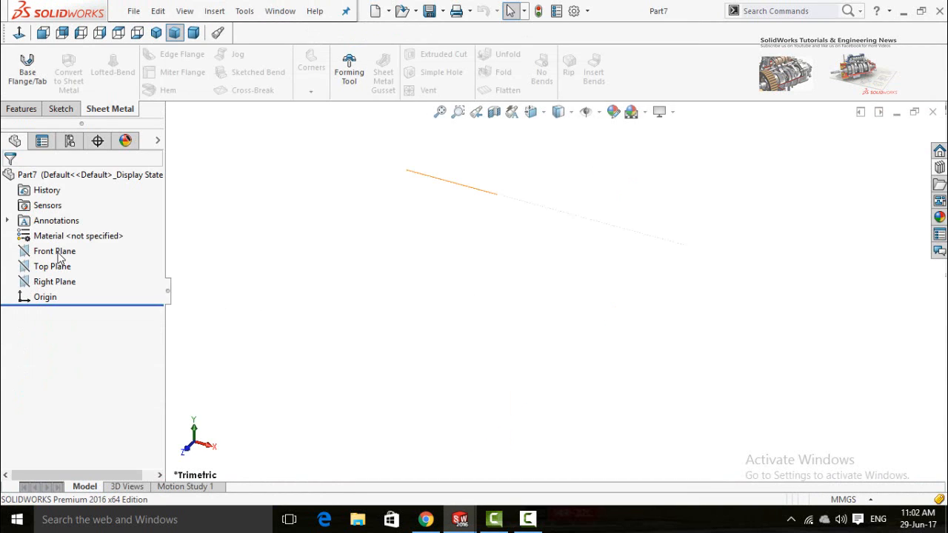
Sketch a straight slot on the Front Plane starting at the origin, about 147 mm between centers and 60 mm wide.
{"action": "left_click", "coordinate": [60, 253]}
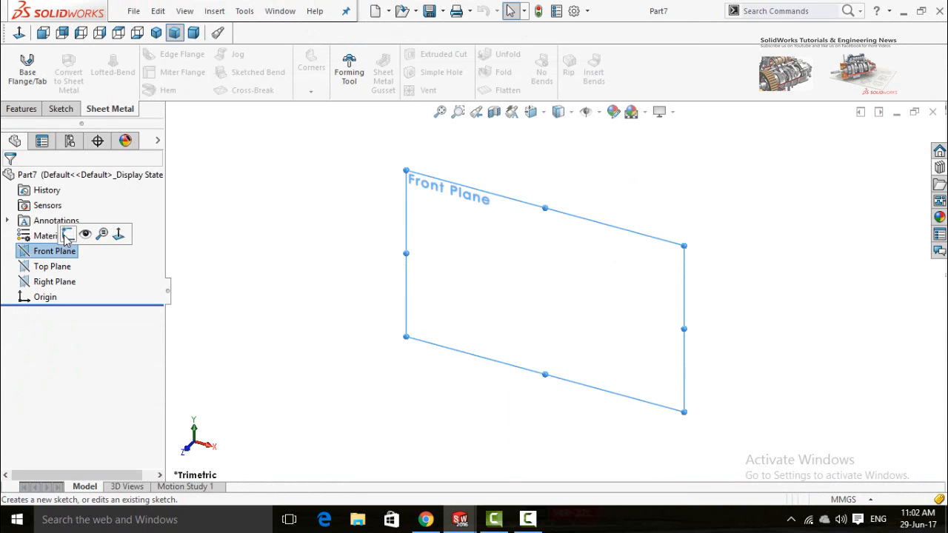
{"action": "left_click", "coordinate": [68, 234]}
{"action": "left_click", "coordinate": [91, 90]}
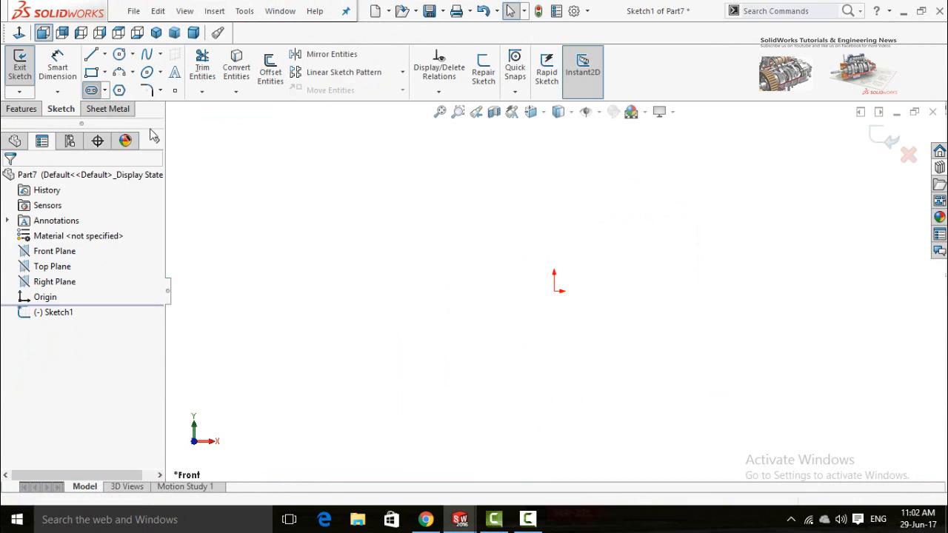
{"action": "left_click", "coordinate": [554, 292]}
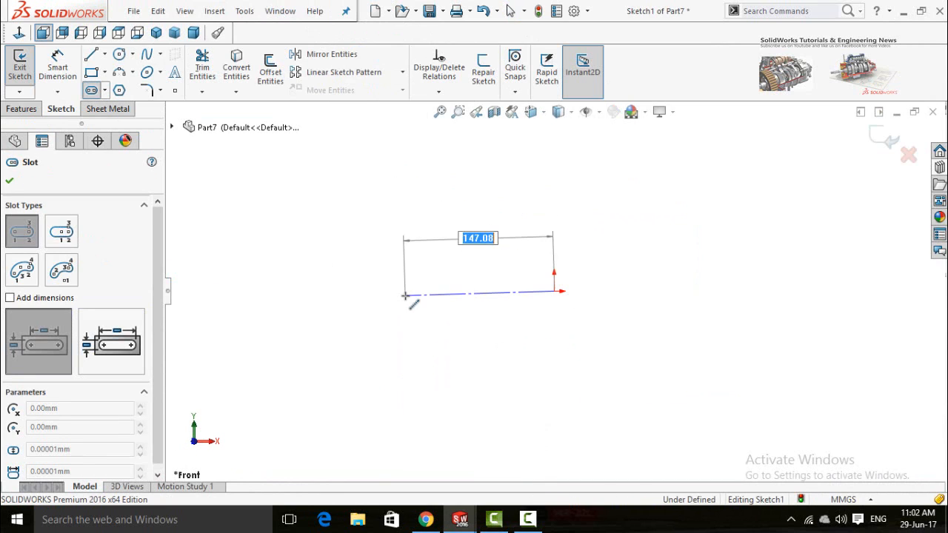
{"action": "left_click", "coordinate": [406, 295]}
{"action": "left_click", "coordinate": [412, 272]}
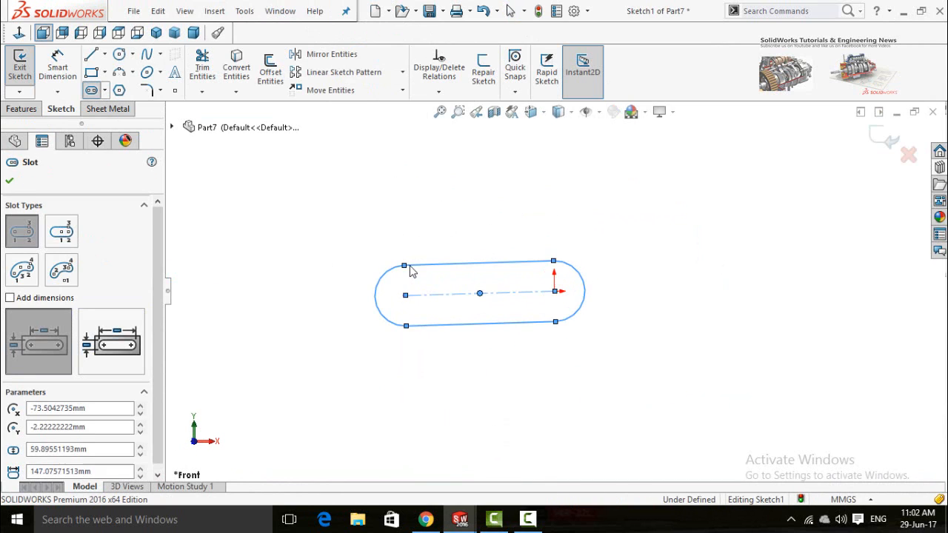
{"action": "key", "text": "Escape"}
Apply a horizontal relation to the slot.
{"action": "left_click", "coordinate": [449, 296]}
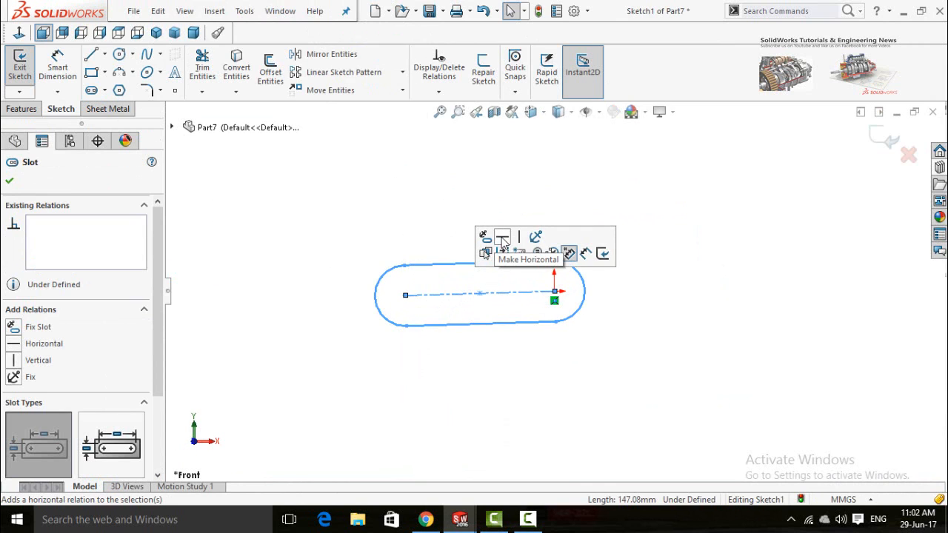
{"action": "left_click", "coordinate": [503, 238]}
{"action": "left_click", "coordinate": [520, 366]}
Dimension the slot's width as 50 mm between its two straight edges.
{"action": "right_click_drag", "start_coordinate": [611, 345], "coordinate": [589, 256]}
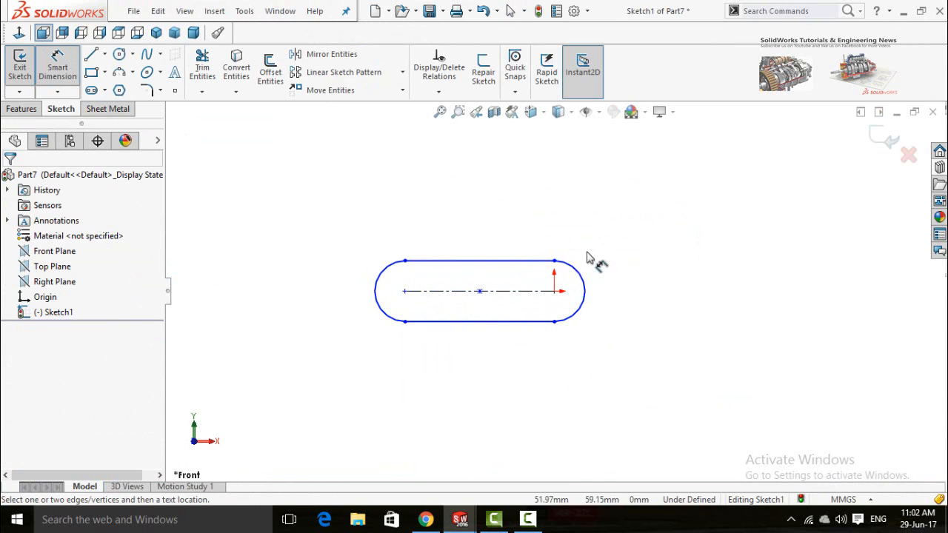
{"action": "left_click", "coordinate": [523, 272]}
{"action": "left_click", "coordinate": [540, 326]}
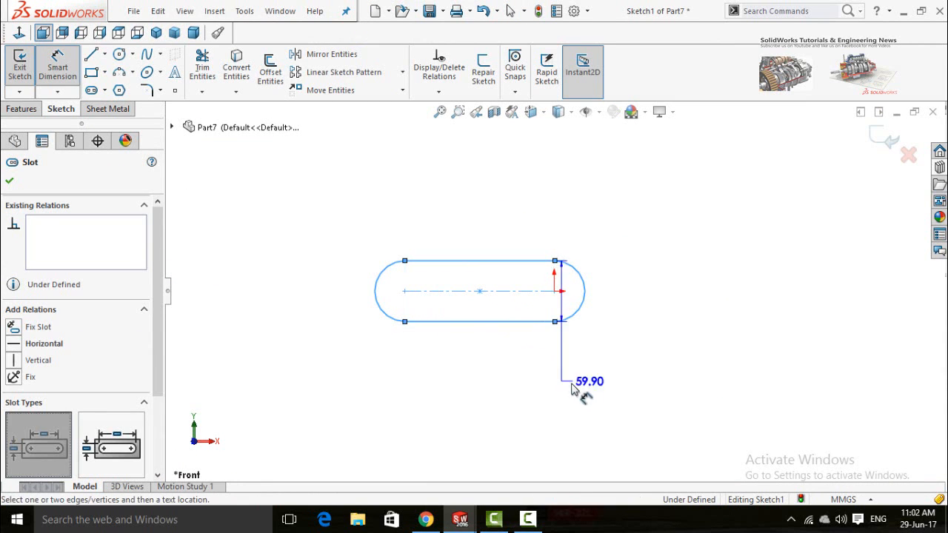
{"action": "left_click", "coordinate": [591, 391]}
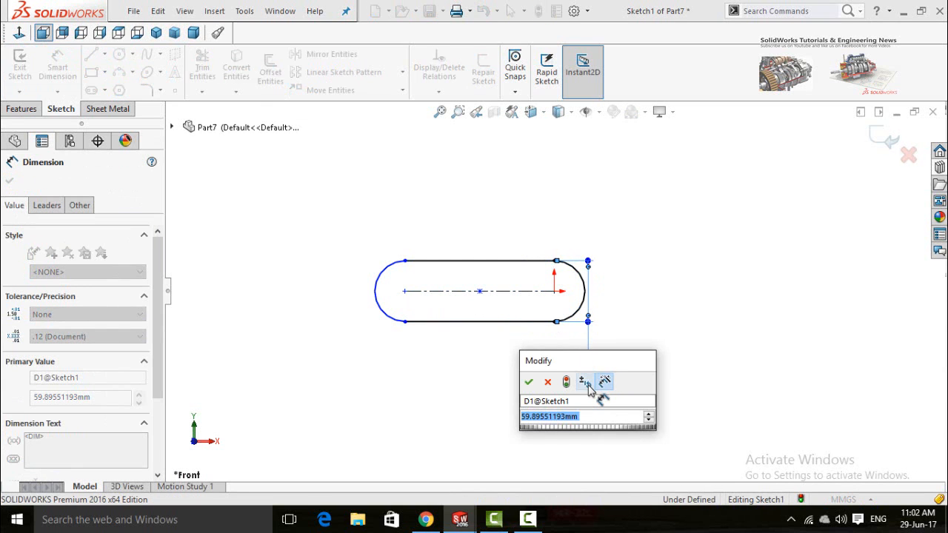
{"action": "key", "text": "Return"}
Dimension the slot's centerline length as 150 mm.
{"action": "left_click", "coordinate": [505, 292]}
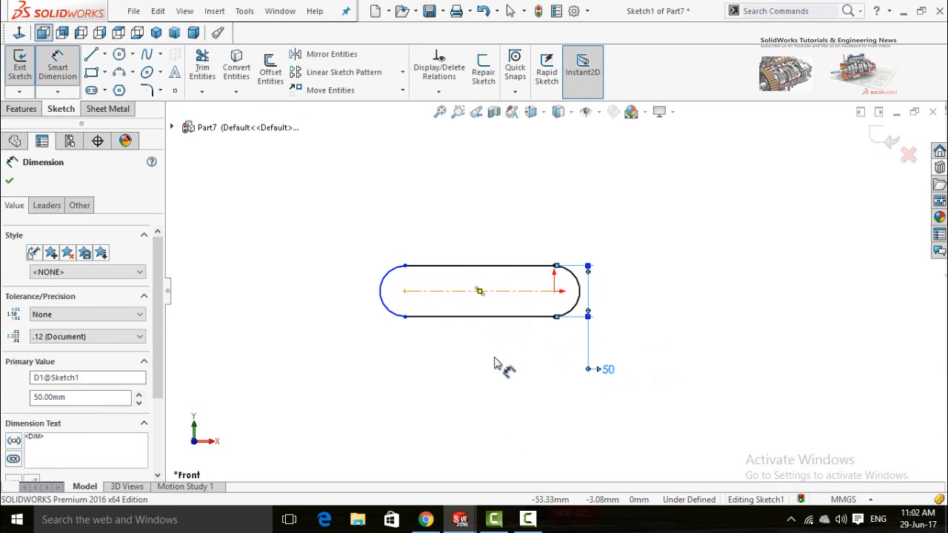
{"action": "left_click", "coordinate": [495, 375]}
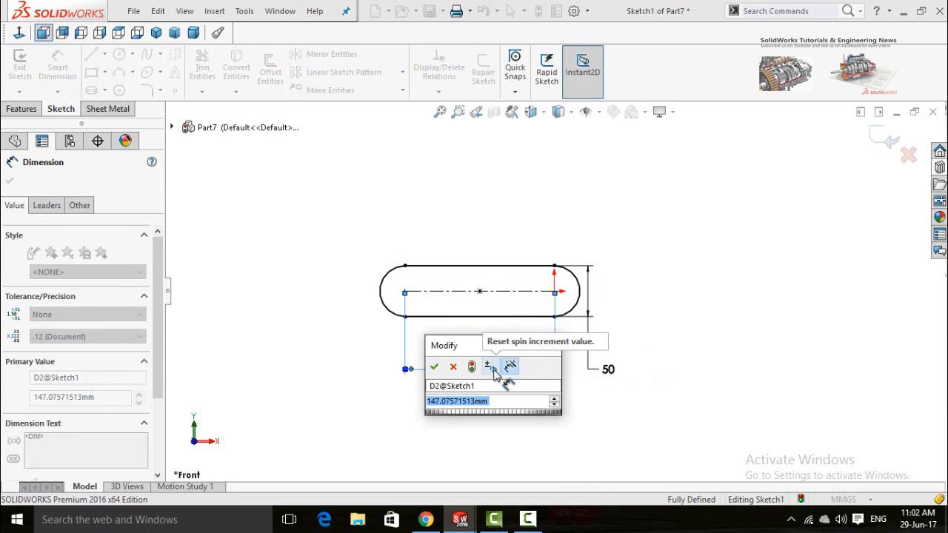
{"action": "type", "text": "150"}
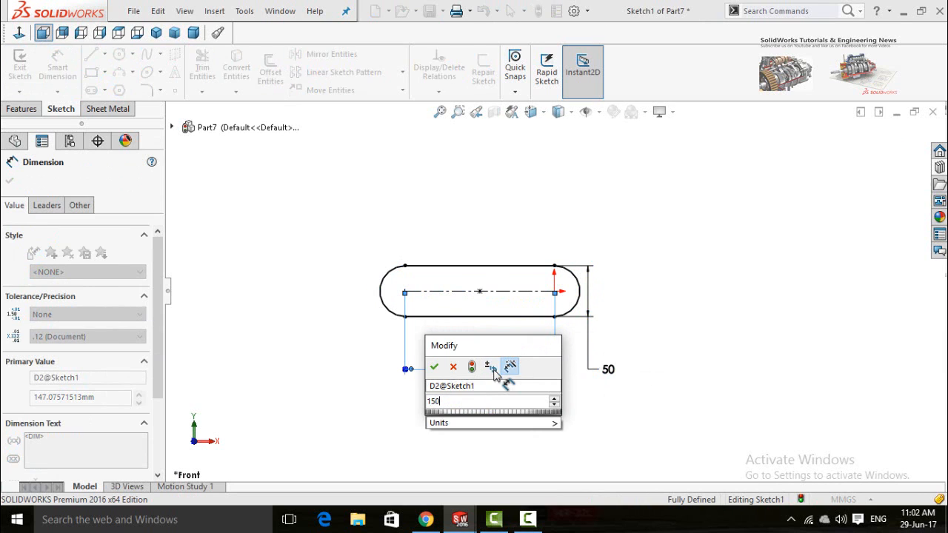
{"action": "key", "text": "Return"}
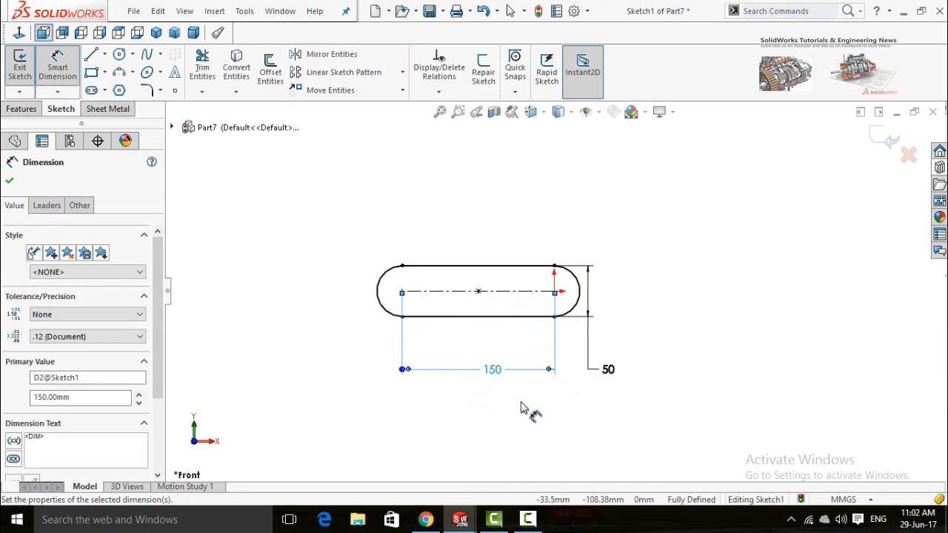
{"action": "left_click", "coordinate": [521, 402]}
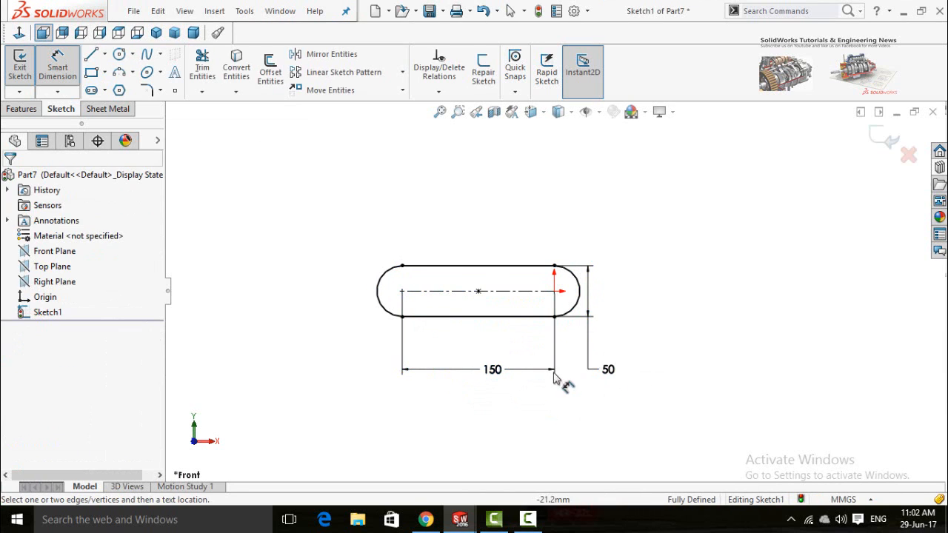
Create a base flange from the slot sketch with 0.50 mm thickness, K-Factor 0.5 and rectangular auto relief with ratio 0.5.
{"action": "left_click", "coordinate": [108, 112]}
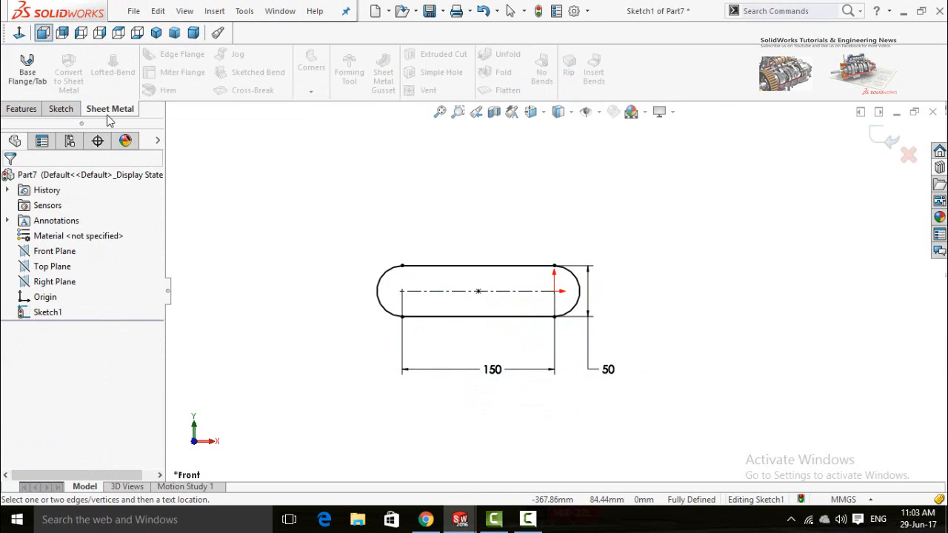
{"action": "left_click", "coordinate": [33, 89]}
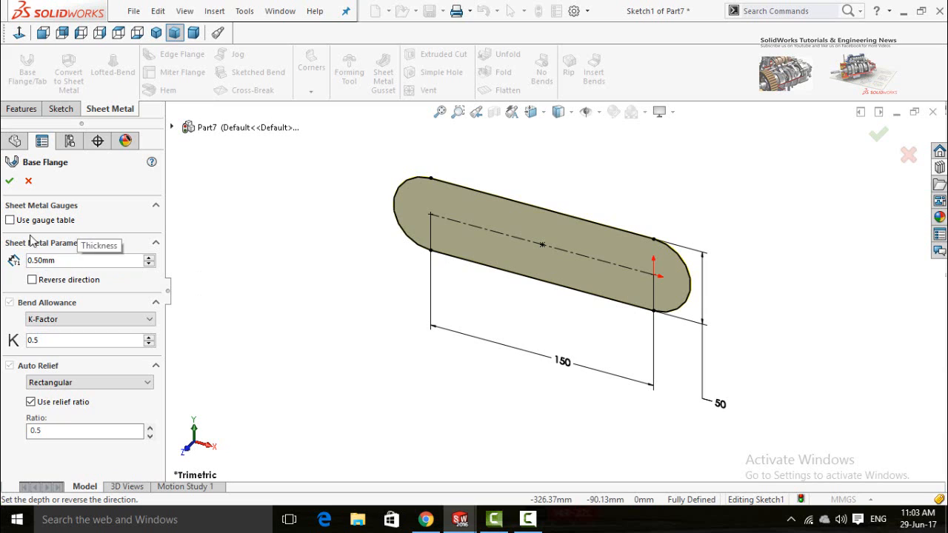
{"action": "left_click", "coordinate": [9, 182]}
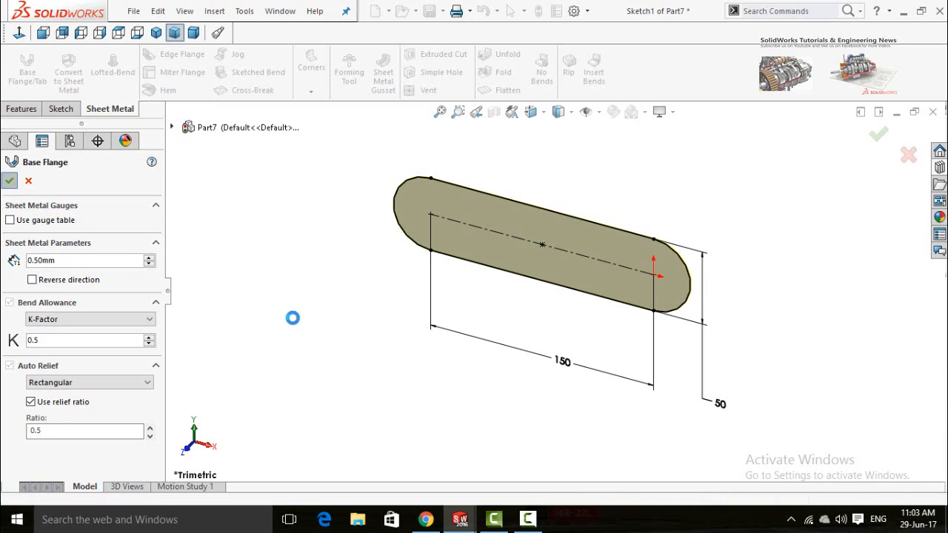
{"action": "left_click", "coordinate": [404, 323]}
Place the Forming diye 2 tool from the Design Library's forming tools folder onto the flat face of the slot-shaped flange.
{"action": "scroll", "coordinate": [427, 327], "scroll_direction": "up", "scroll_amount": 2}
{"action": "middle_click_drag", "start_coordinate": [428, 327], "coordinate": [461, 308]}
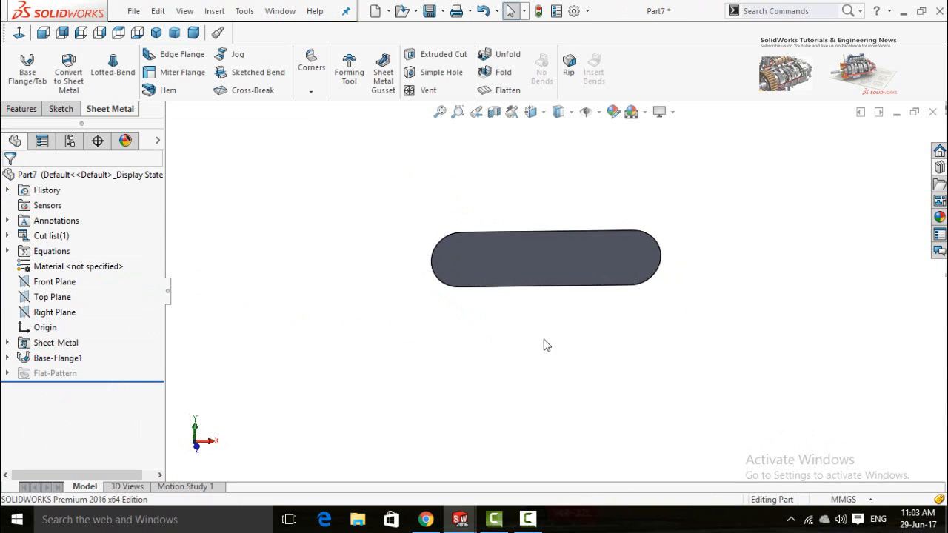
{"action": "middle_click_drag", "start_coordinate": [608, 317], "coordinate": [618, 317]}
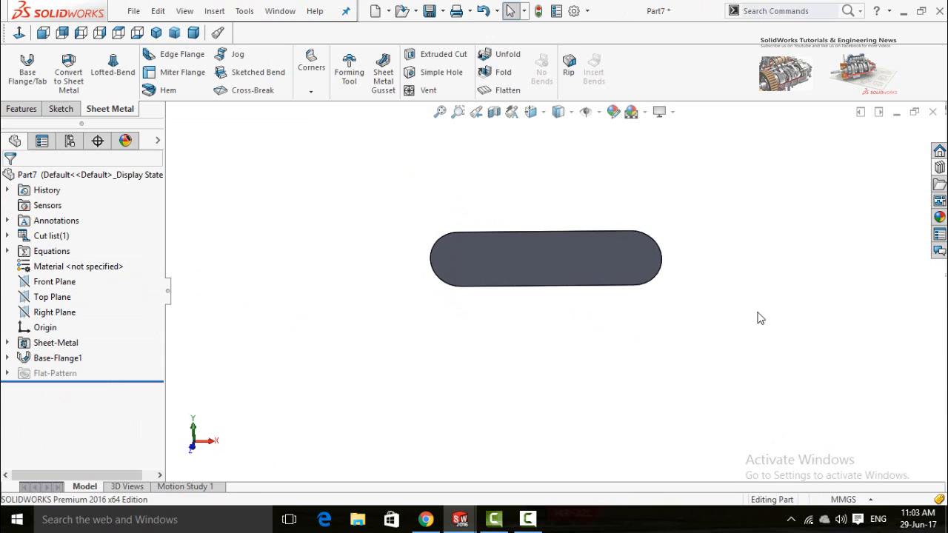
{"action": "left_click", "coordinate": [939, 168]}
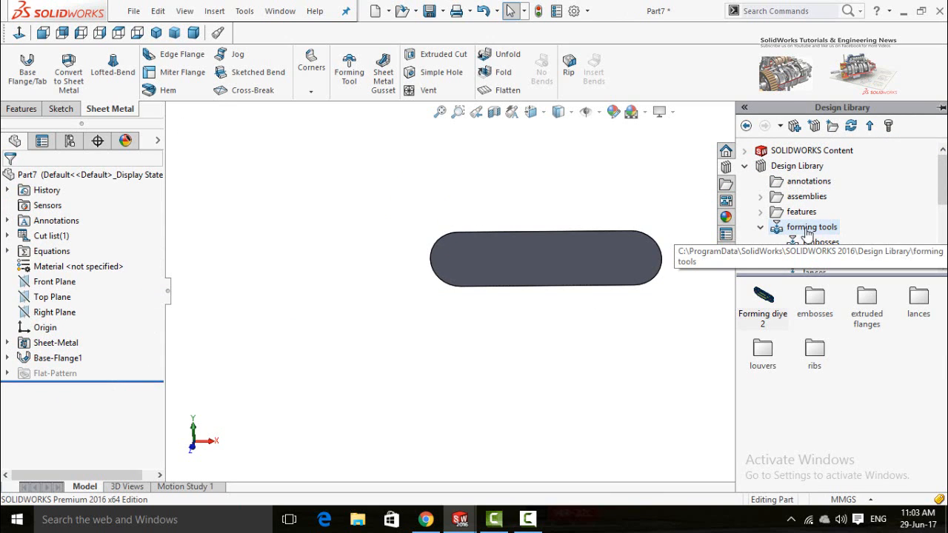
{"action": "mouse_move", "coordinate": [769, 315]}
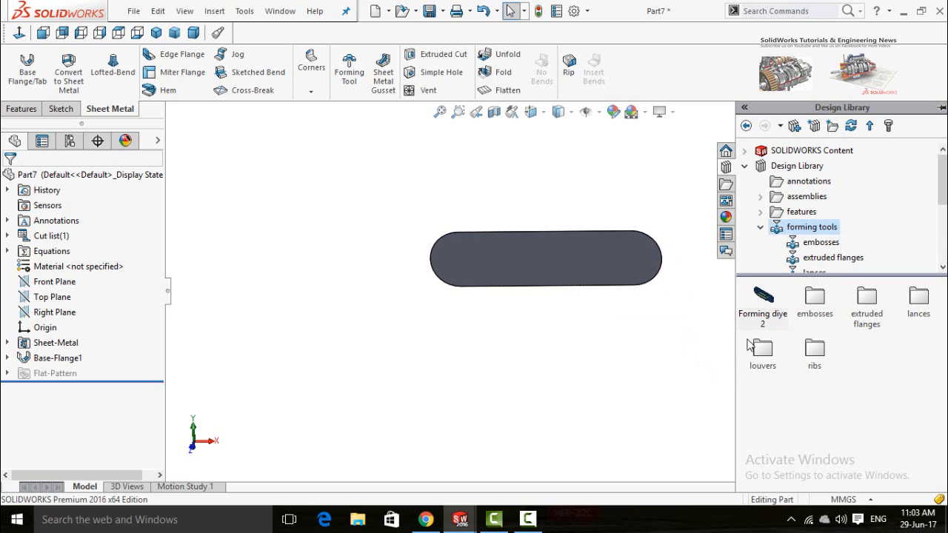
{"action": "left_click_drag", "start_coordinate": [769, 312], "coordinate": [540, 258]}
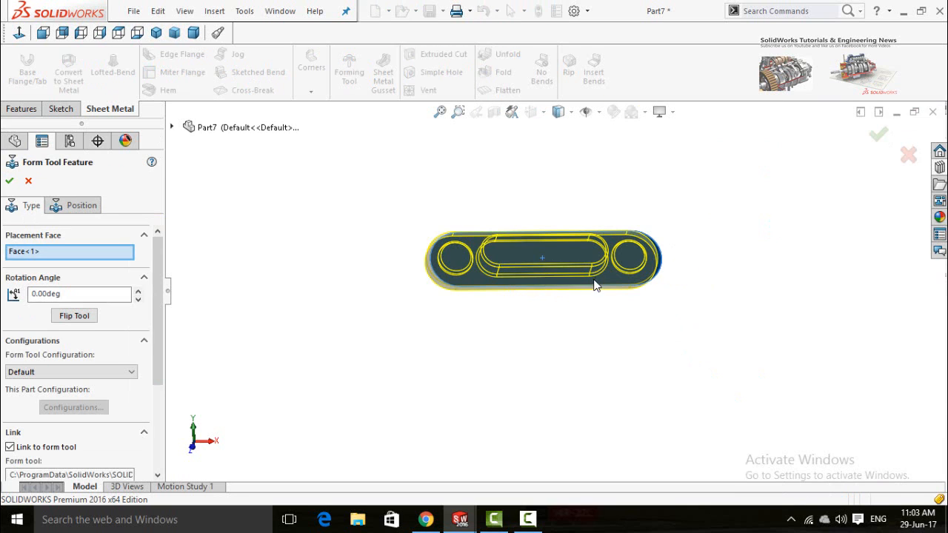
{"action": "scroll", "coordinate": [597, 286], "scroll_direction": "down", "scroll_amount": 2}
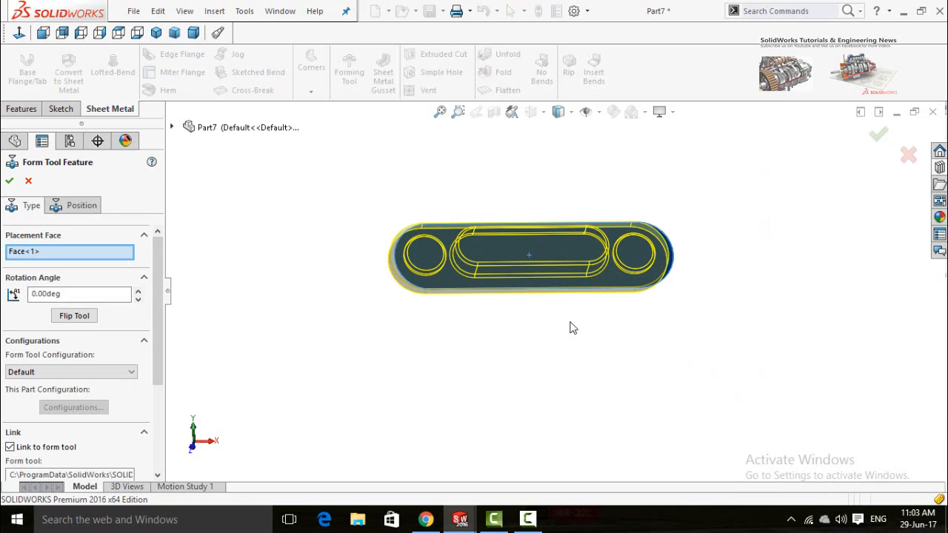
Position the forming tool's center point 25 mm from the flange's lower straight edge.
{"action": "left_click", "coordinate": [74, 207]}
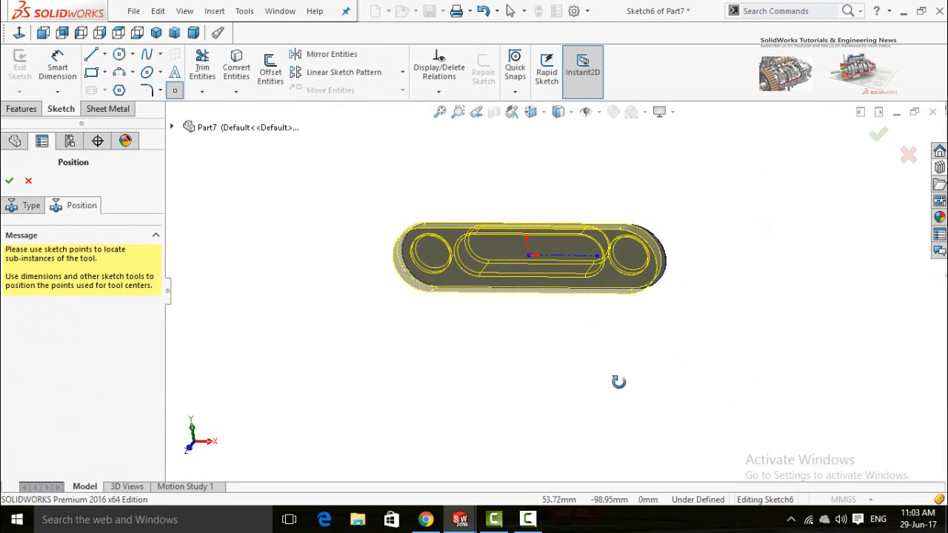
{"action": "middle_click_drag", "start_coordinate": [619, 381], "coordinate": [615, 376]}
{"action": "right_click_drag", "start_coordinate": [652, 323], "coordinate": [669, 265]}
{"action": "scroll", "coordinate": [531, 273], "scroll_direction": "down", "scroll_amount": 1}
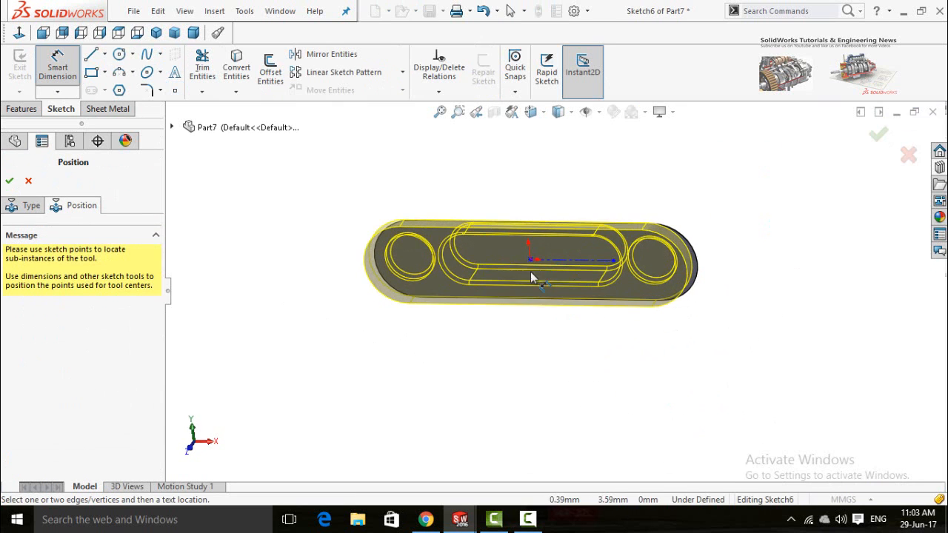
{"action": "scroll", "coordinate": [532, 274], "scroll_direction": "down", "scroll_amount": 4}
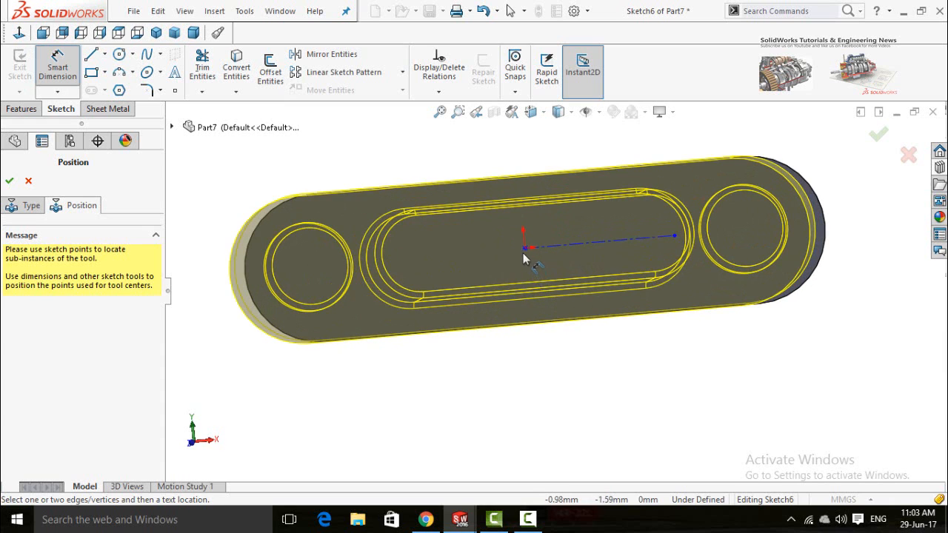
{"action": "left_click", "coordinate": [525, 249]}
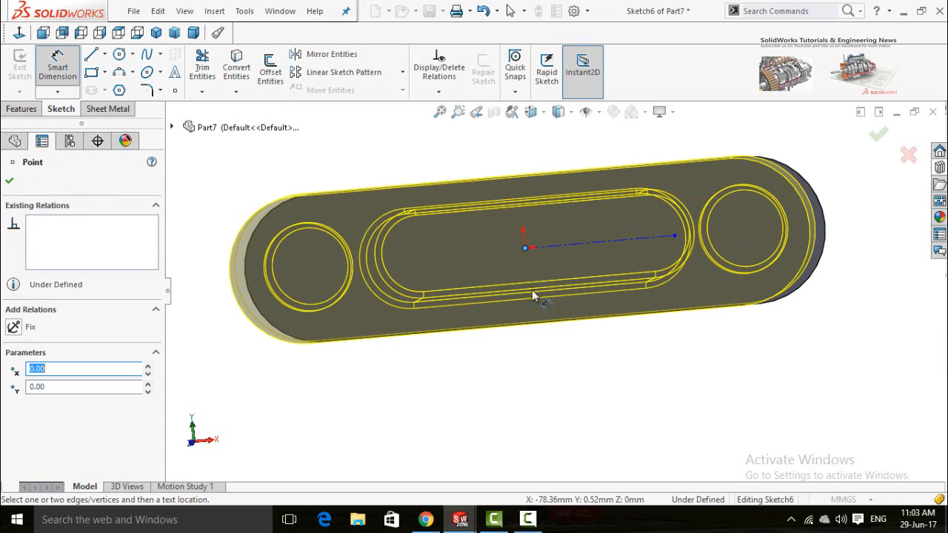
{"action": "left_click", "coordinate": [534, 327]}
{"action": "left_click", "coordinate": [552, 392]}
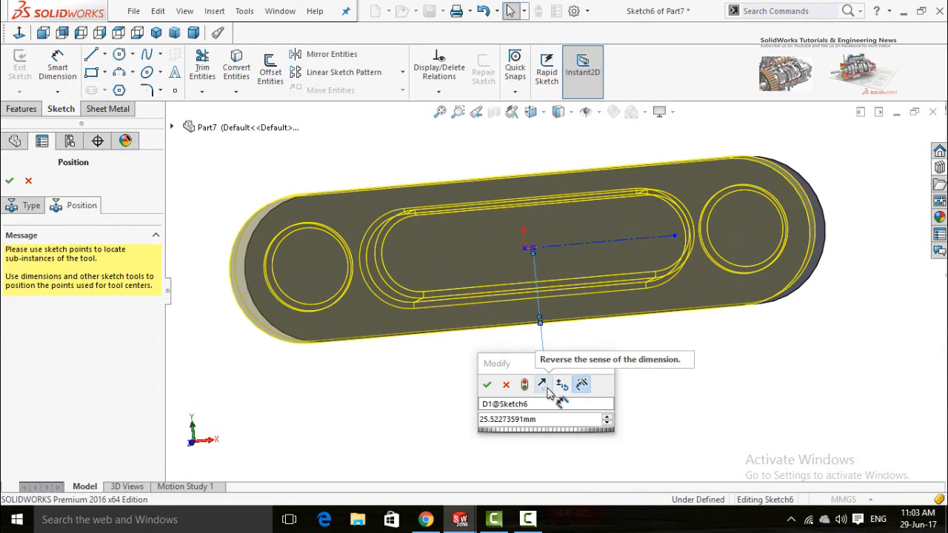
{"action": "double_click", "coordinate": [541, 420]}
{"action": "type", "text": "25"}
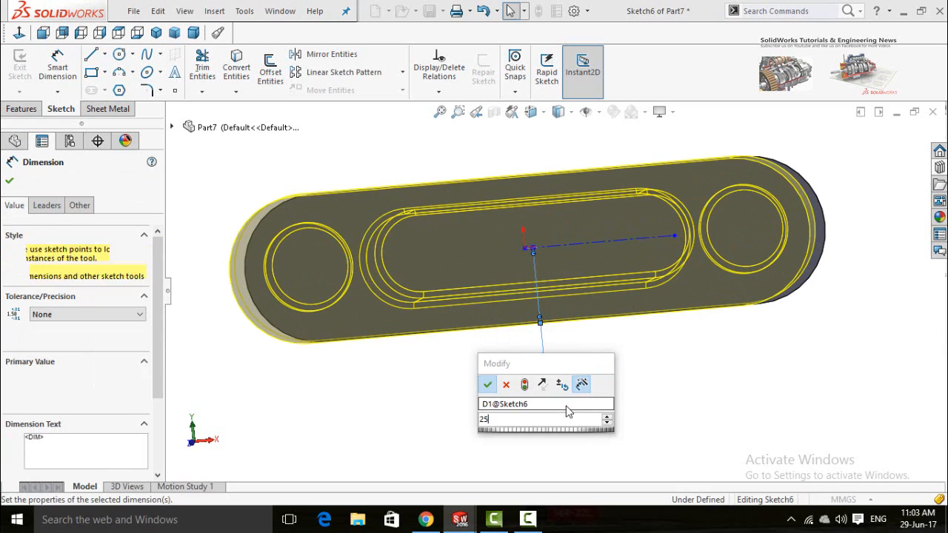
{"action": "left_click", "coordinate": [487, 385]}
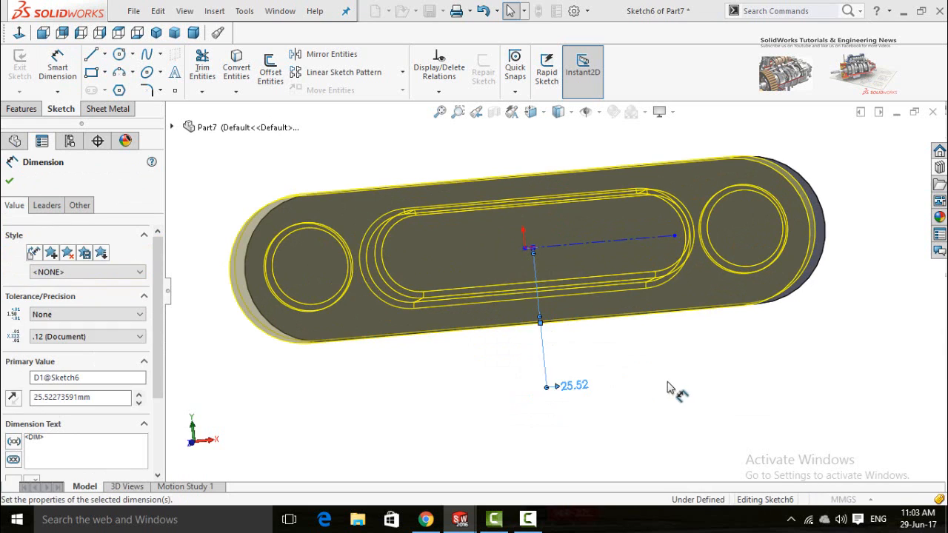
Show Sketch1 of the base flange so its slot center points can be used as references.
{"action": "left_click", "coordinate": [525, 250]}
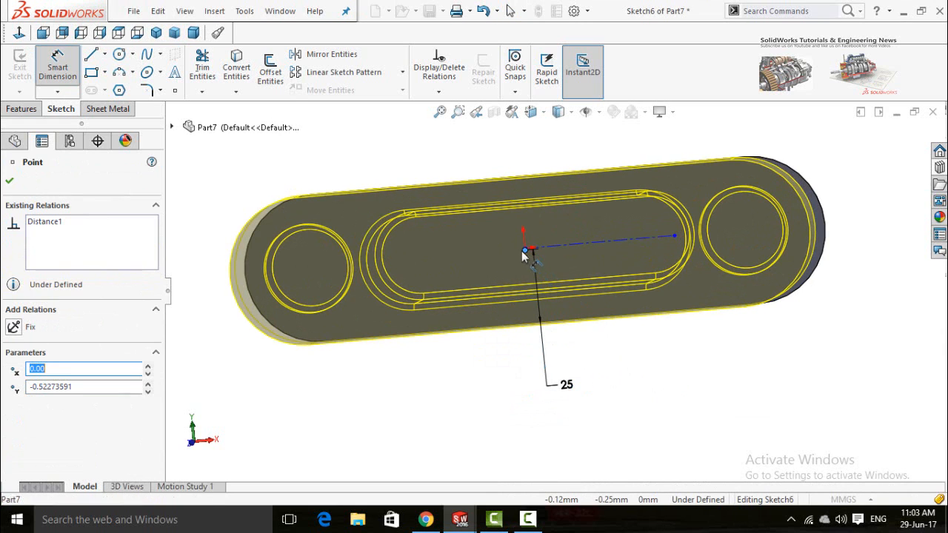
{"action": "left_click", "coordinate": [413, 349]}
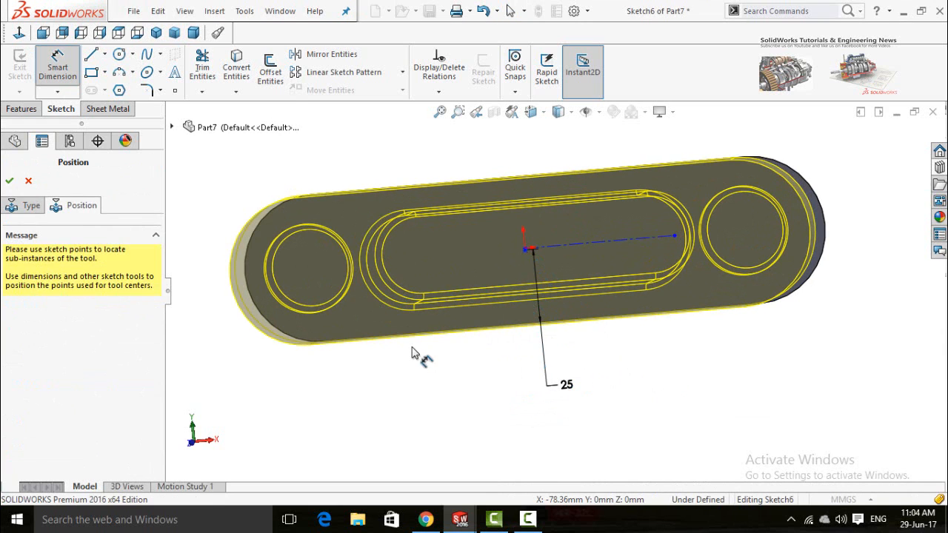
{"action": "scroll", "coordinate": [413, 349], "scroll_direction": "up", "scroll_amount": 3}
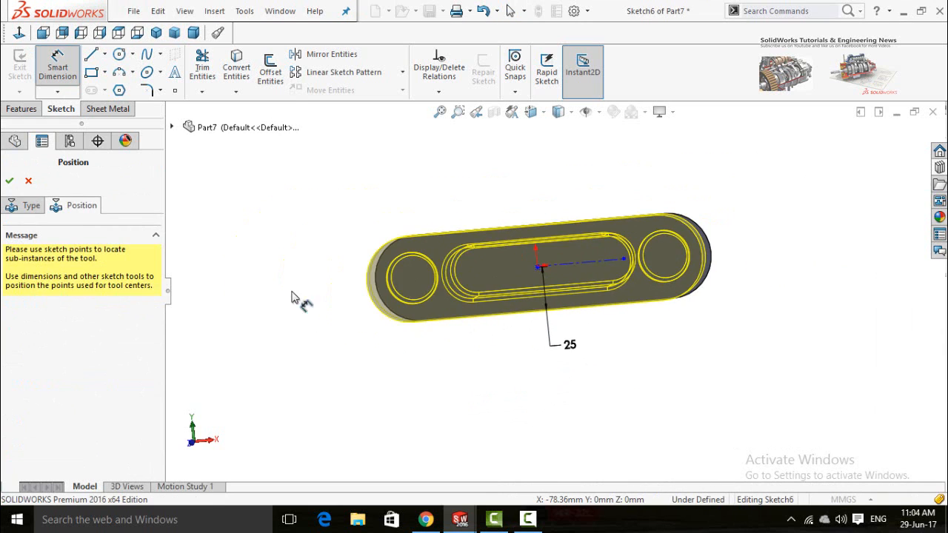
{"action": "left_click", "coordinate": [173, 128]}
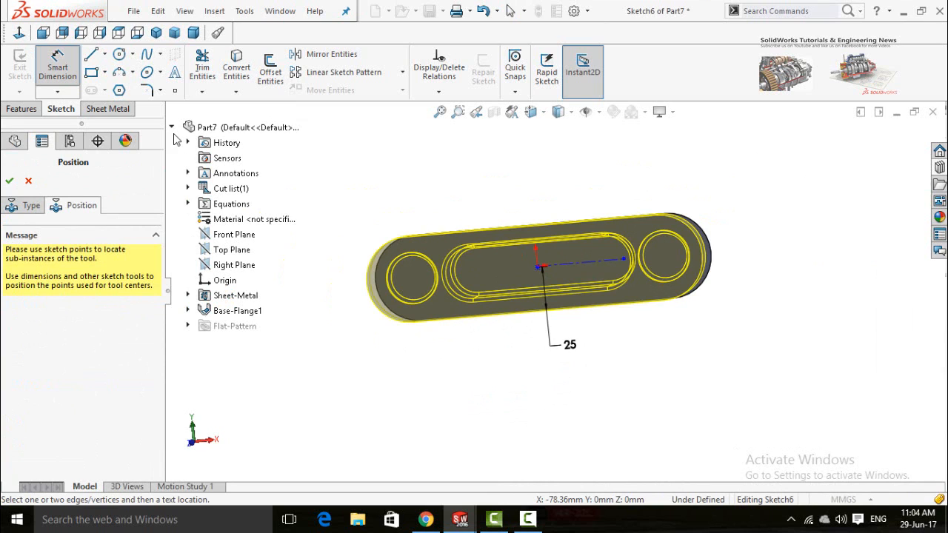
{"action": "left_click", "coordinate": [187, 311]}
{"action": "left_click", "coordinate": [233, 326]}
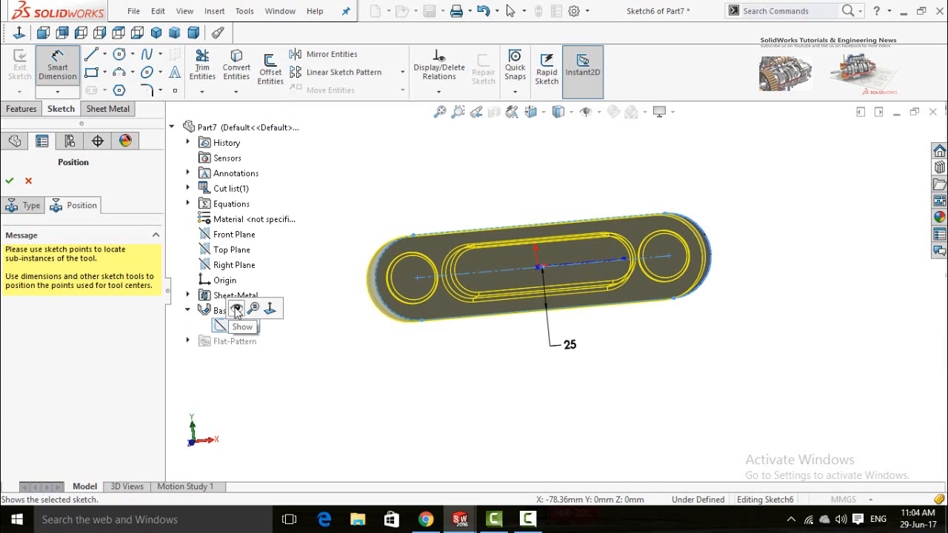
{"action": "left_click", "coordinate": [236, 308]}
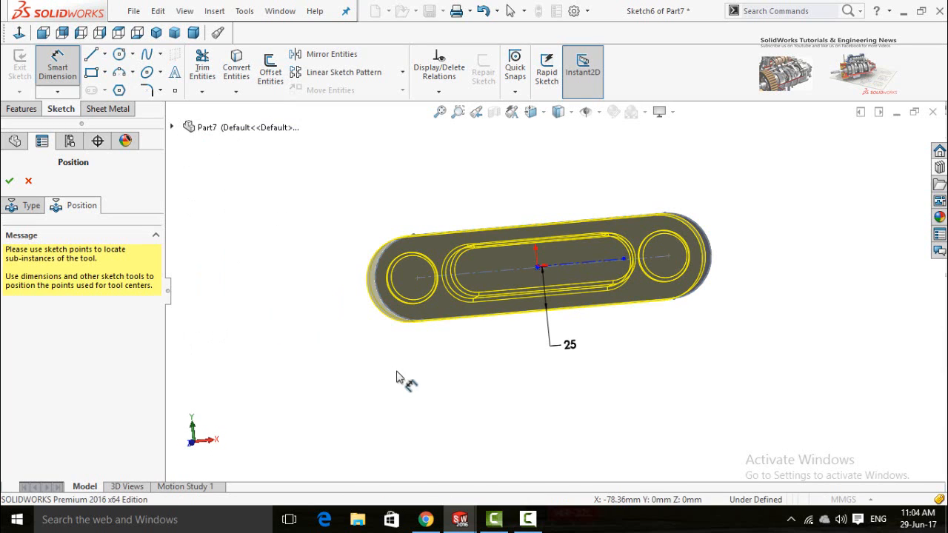
Dimension the forming tool's center point 75 mm from the center of the slot's left end arc.
{"action": "scroll", "coordinate": [426, 279], "scroll_direction": "down", "scroll_amount": 2}
{"action": "left_click", "coordinate": [428, 282]}
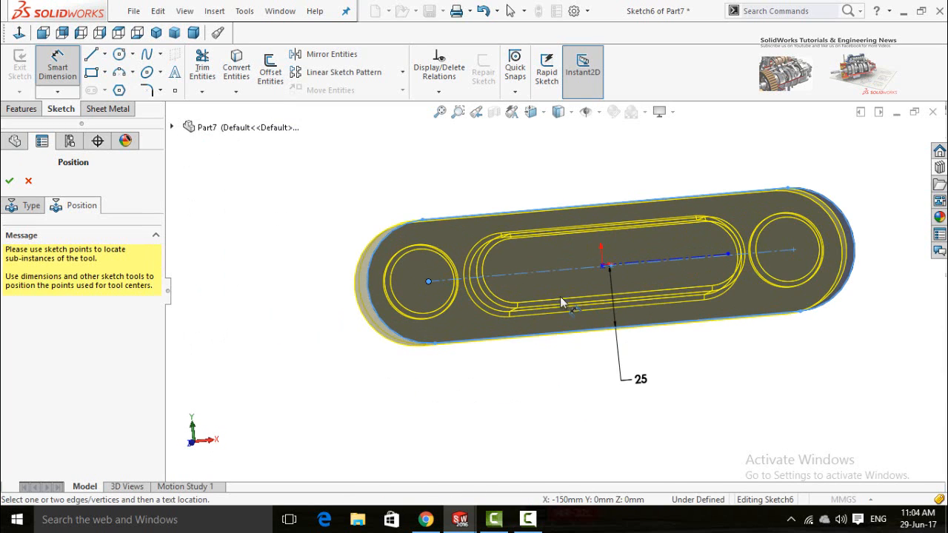
{"action": "left_click", "coordinate": [603, 266]}
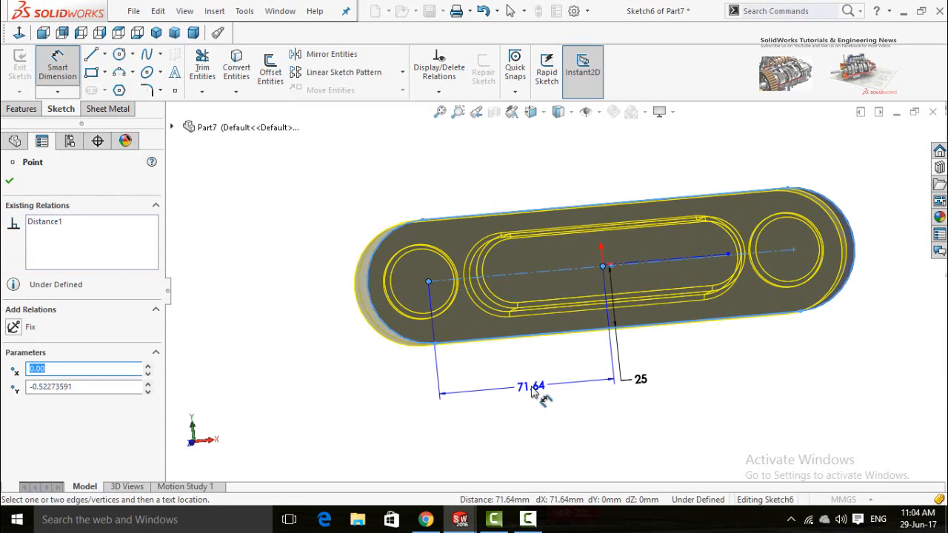
{"action": "left_click", "coordinate": [532, 393]}
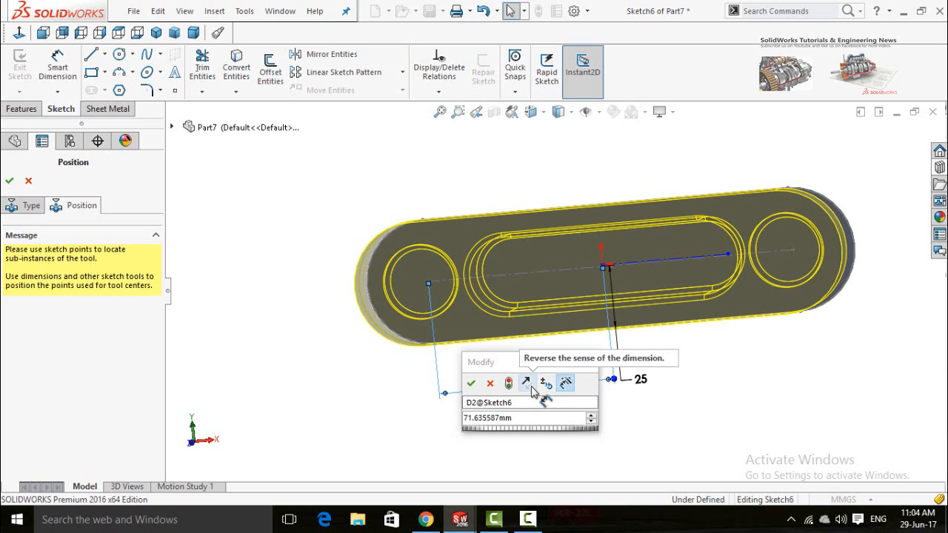
{"action": "left_click", "coordinate": [538, 425]}
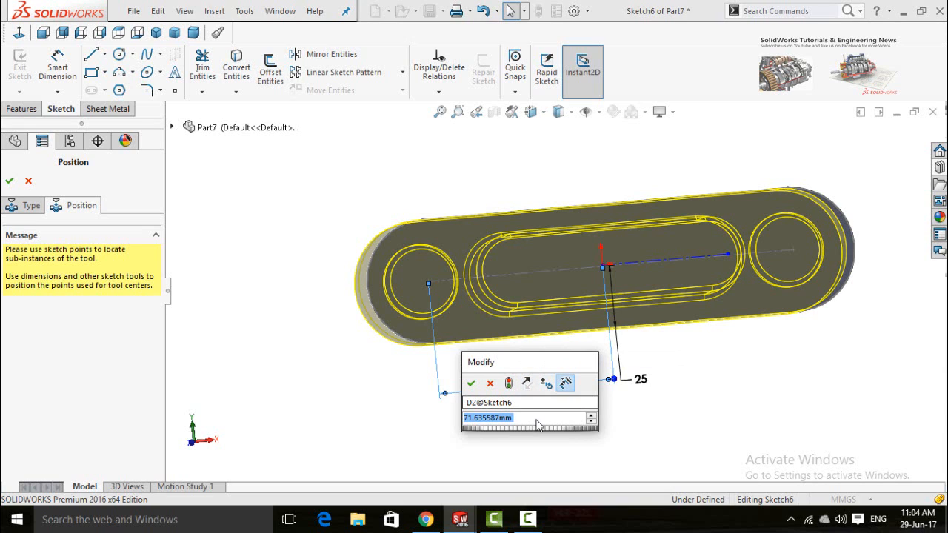
{"action": "type", "text": "75"}
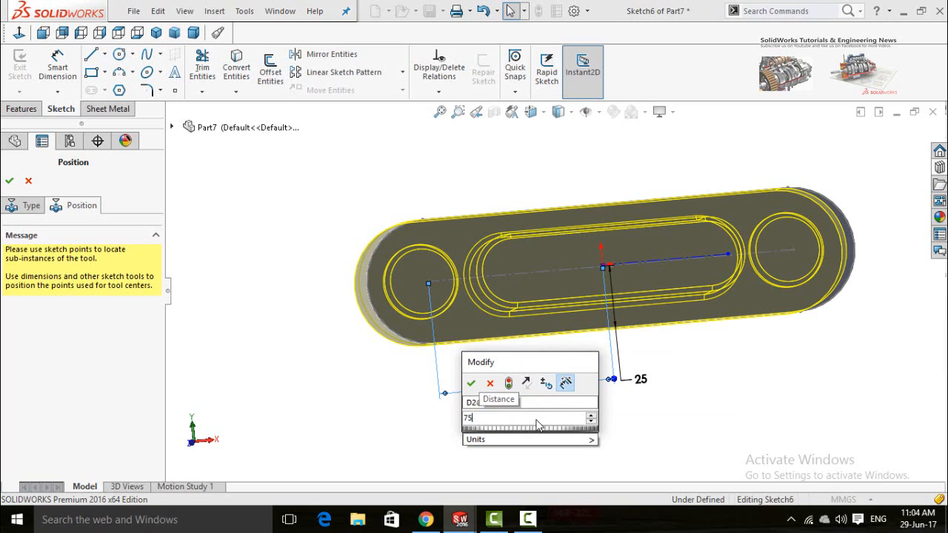
{"action": "left_click", "coordinate": [471, 384]}
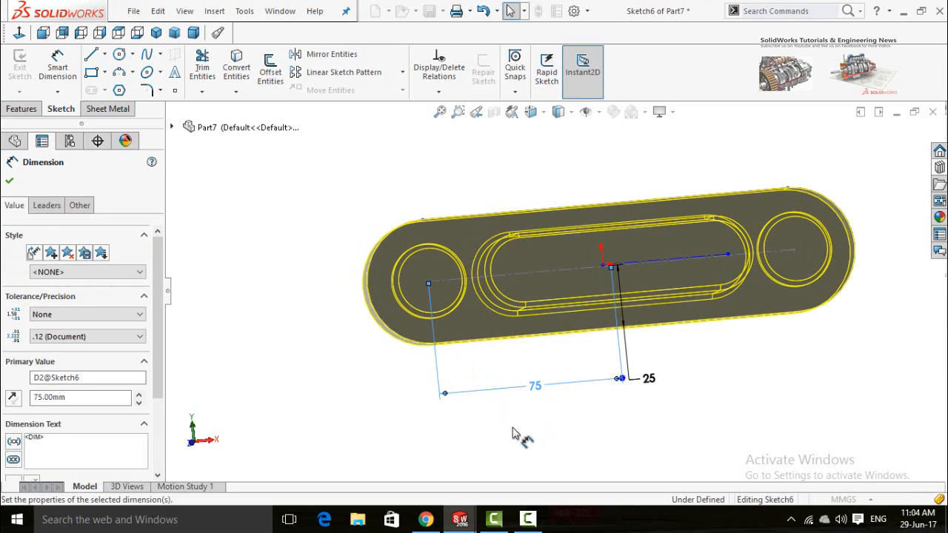
Hide Sketch1 of the base flange.
{"action": "scroll", "coordinate": [355, 326], "scroll_direction": "up", "scroll_amount": 2}
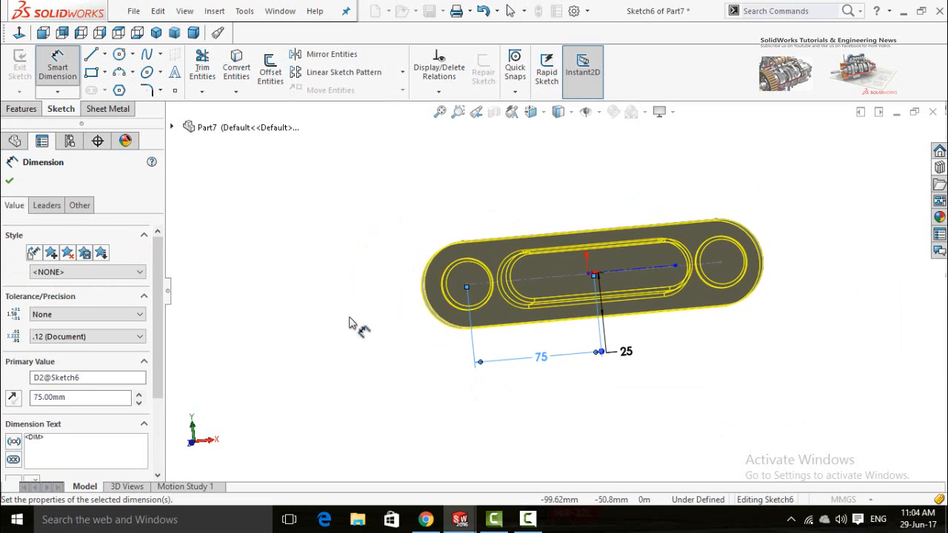
{"action": "left_click", "coordinate": [172, 129]}
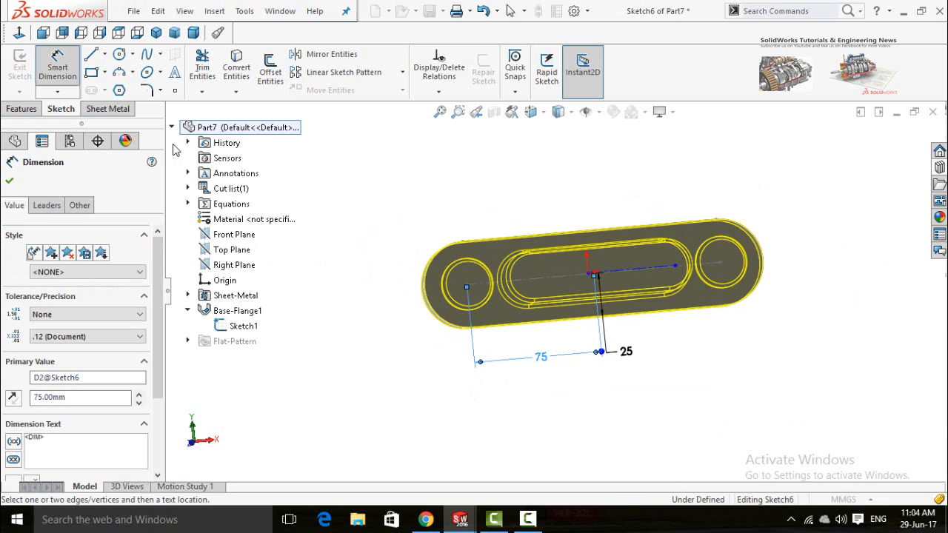
{"action": "left_click", "coordinate": [232, 330]}
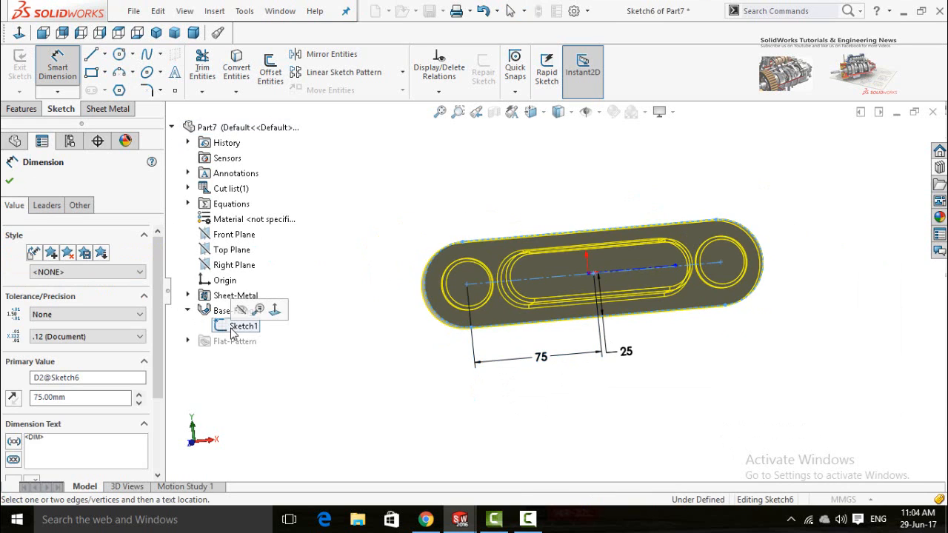
{"action": "left_click", "coordinate": [241, 311]}
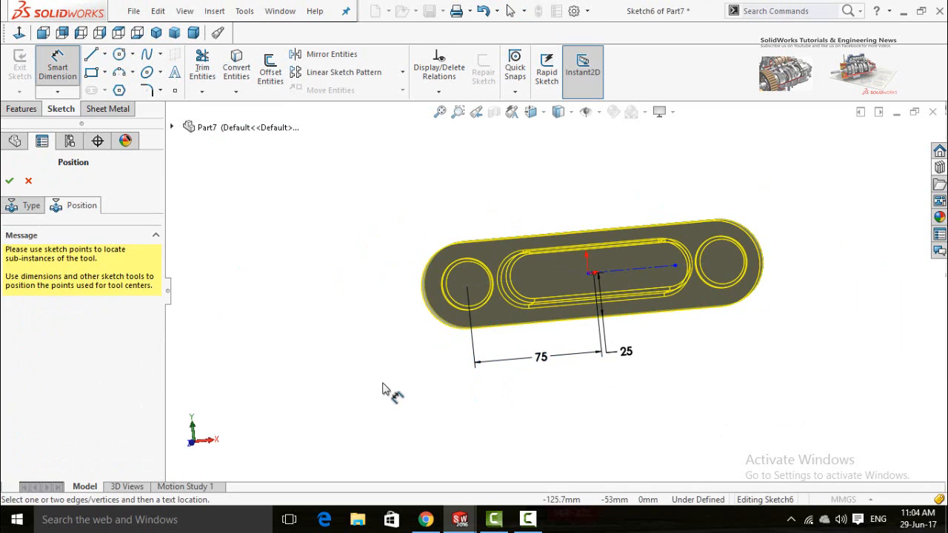
Finish the form tool feature on the flange and inspect the formed recess and holes.
{"action": "middle_click_drag", "start_coordinate": [387, 316], "coordinate": [330, 277]}
{"action": "left_click", "coordinate": [9, 181]}
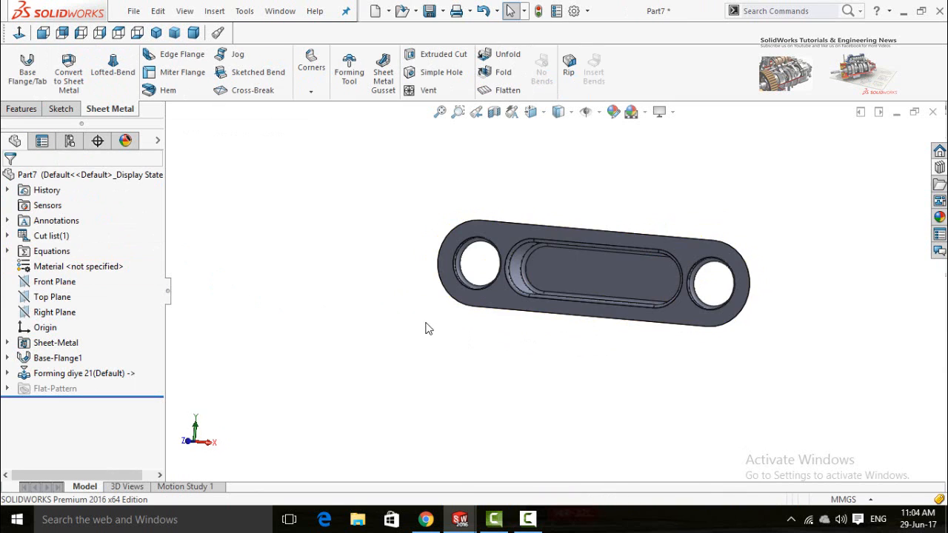
{"action": "middle_click_drag", "start_coordinate": [428, 326], "coordinate": [457, 205]}
{"action": "middle_click_drag", "start_coordinate": [673, 295], "coordinate": [606, 385]}
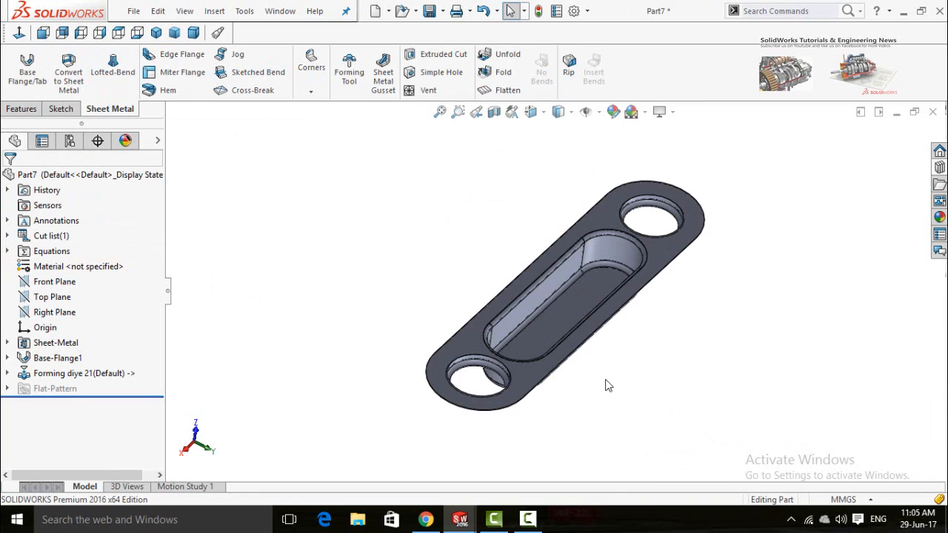